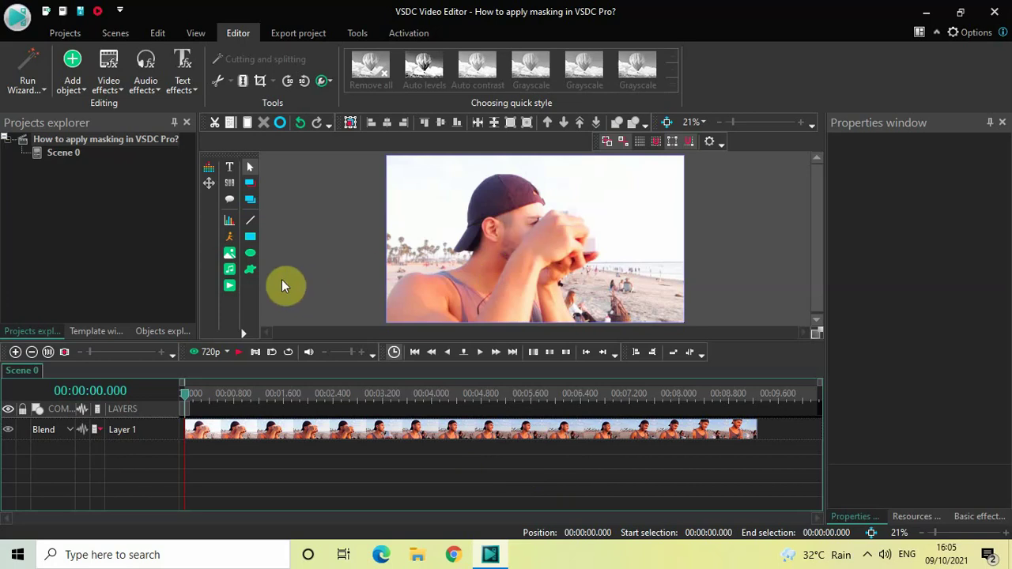
Step: Preview the beach clip, then return the playhead to the start
{"action": "key", "text": "space"}
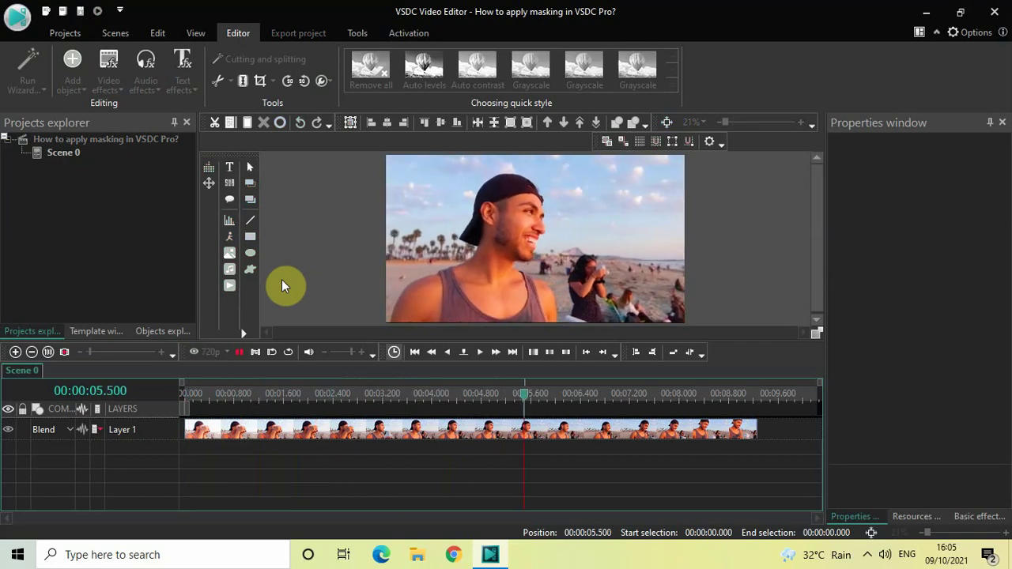
{"action": "left_click", "coordinate": [507, 232]}
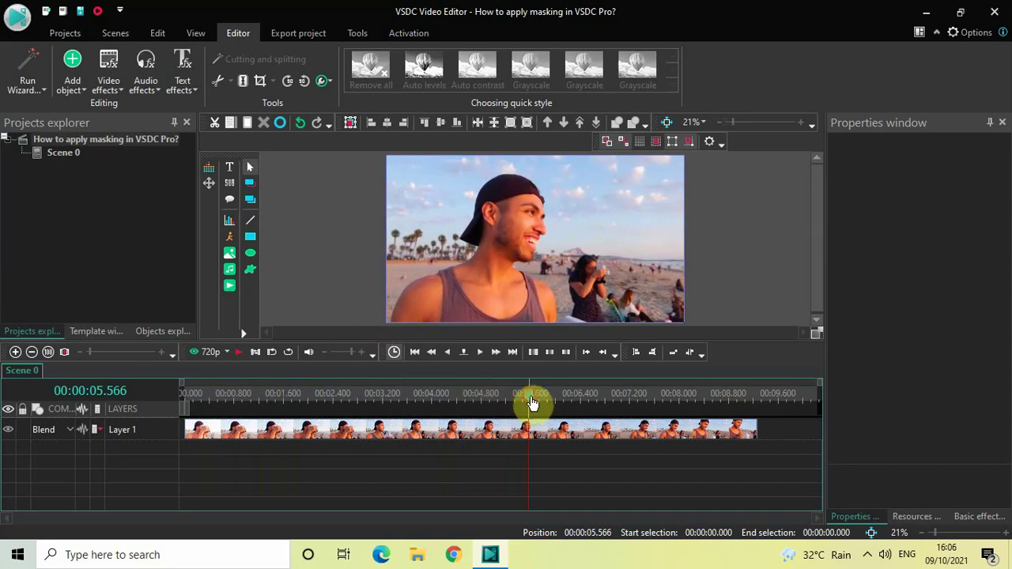
{"action": "left_click_drag", "start_coordinate": [531, 403], "coordinate": [122, 399]}
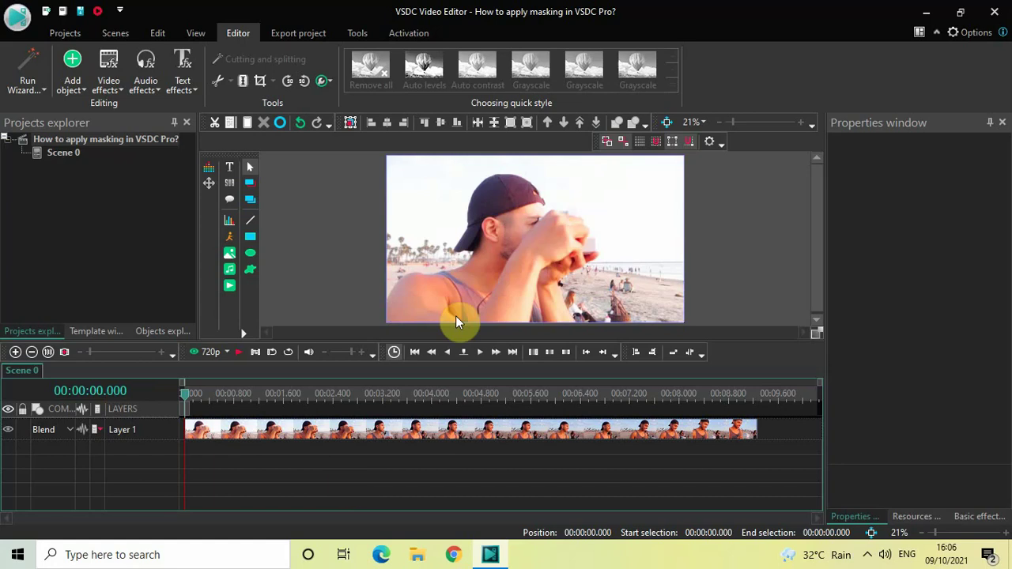
Step: Create a movement map for the beach clip and save it as mmap
{"action": "left_click", "coordinate": [532, 226]}
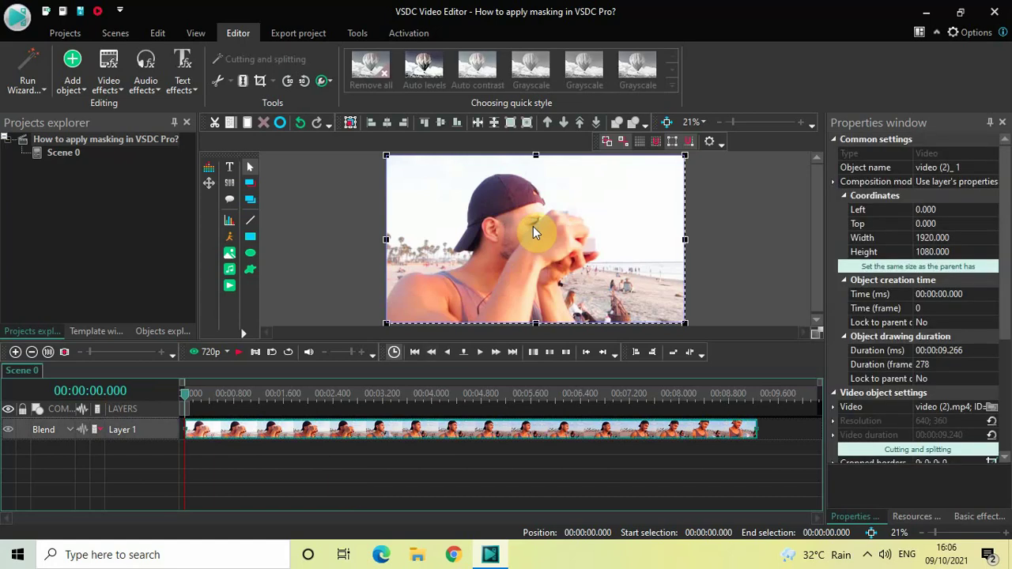
{"action": "right_click", "coordinate": [533, 226]}
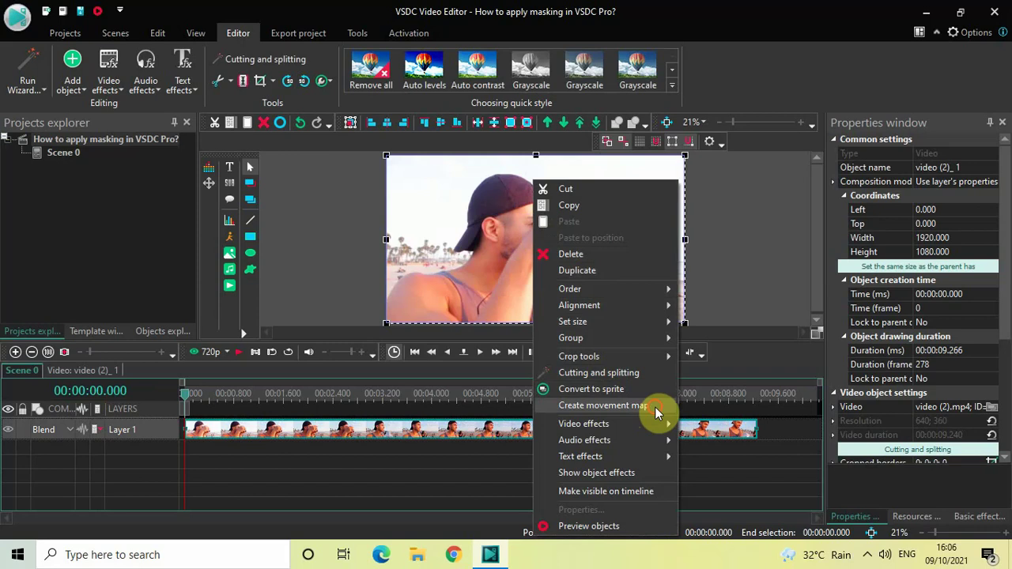
{"action": "key", "text": "Escape"}
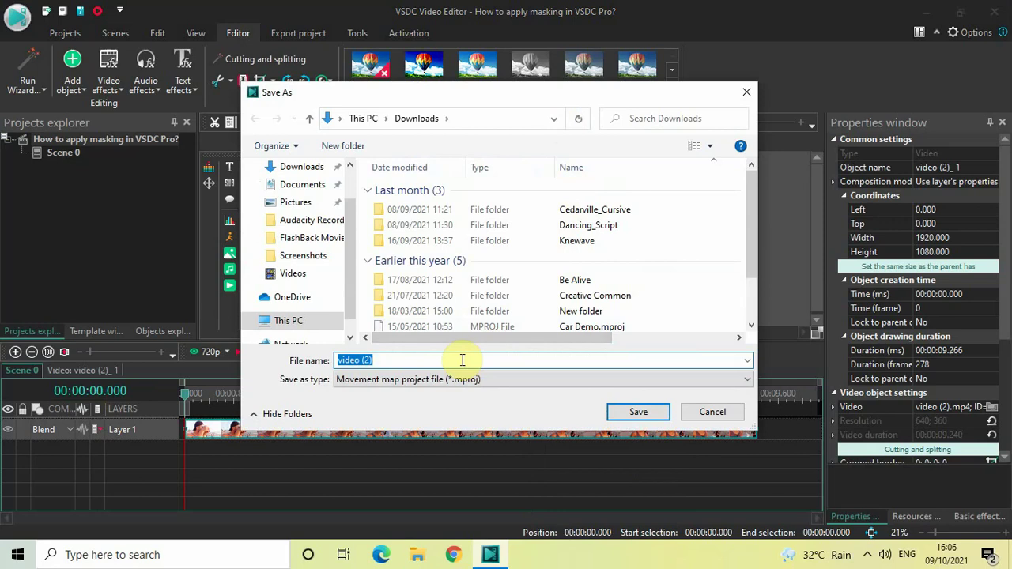
{"action": "key", "text": "BackSpace"}
{"action": "type", "text": "mmap"}
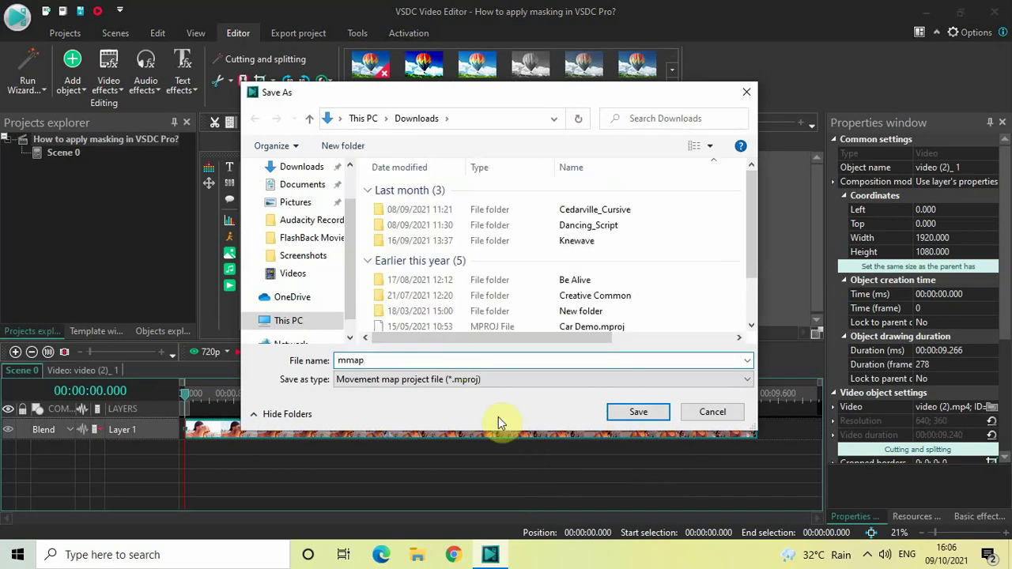
{"action": "left_click", "coordinate": [624, 414]}
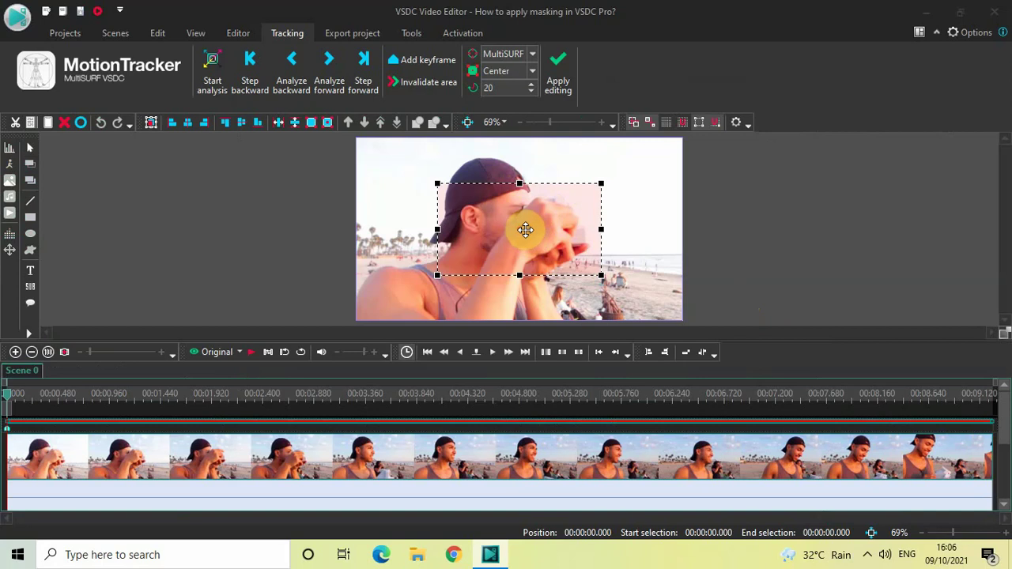
Step: Move the dashed tracking rectangle onto the man's head and trim its edges to frame it
{"action": "left_click_drag", "start_coordinate": [525, 229], "coordinate": [495, 202]}
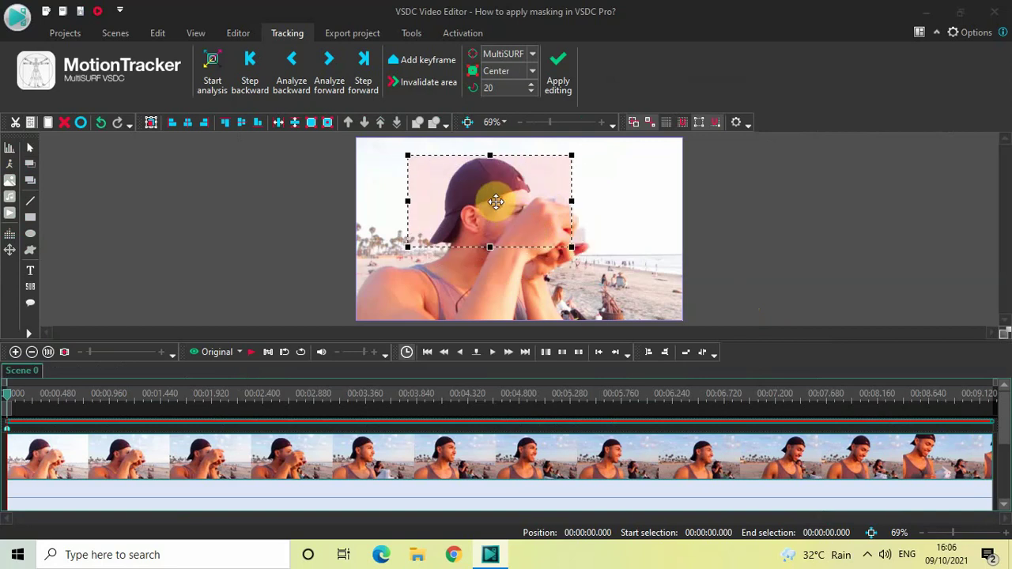
{"action": "left_click_drag", "start_coordinate": [490, 247], "coordinate": [490, 277]}
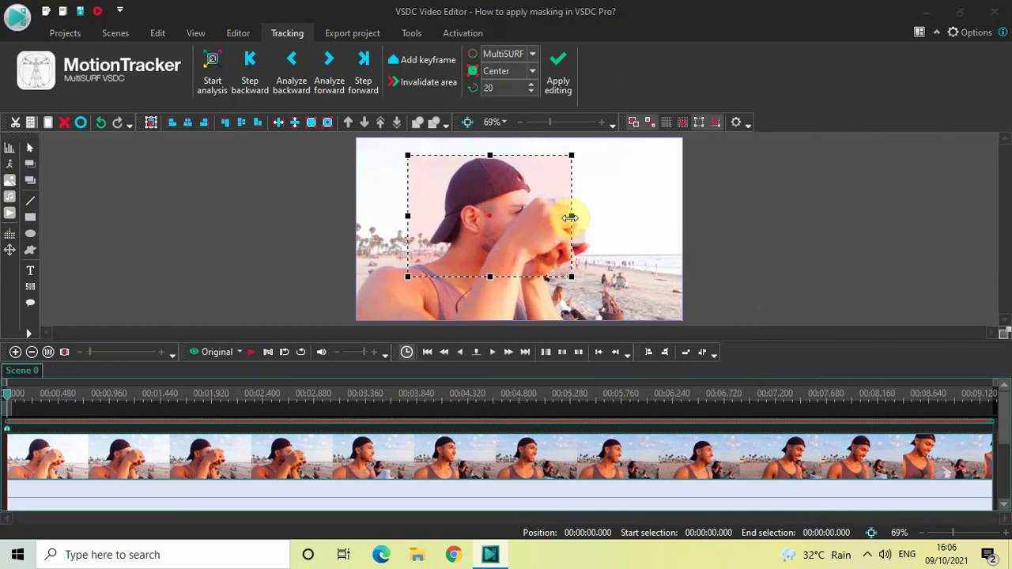
{"action": "left_click_drag", "start_coordinate": [570, 217], "coordinate": [540, 217]}
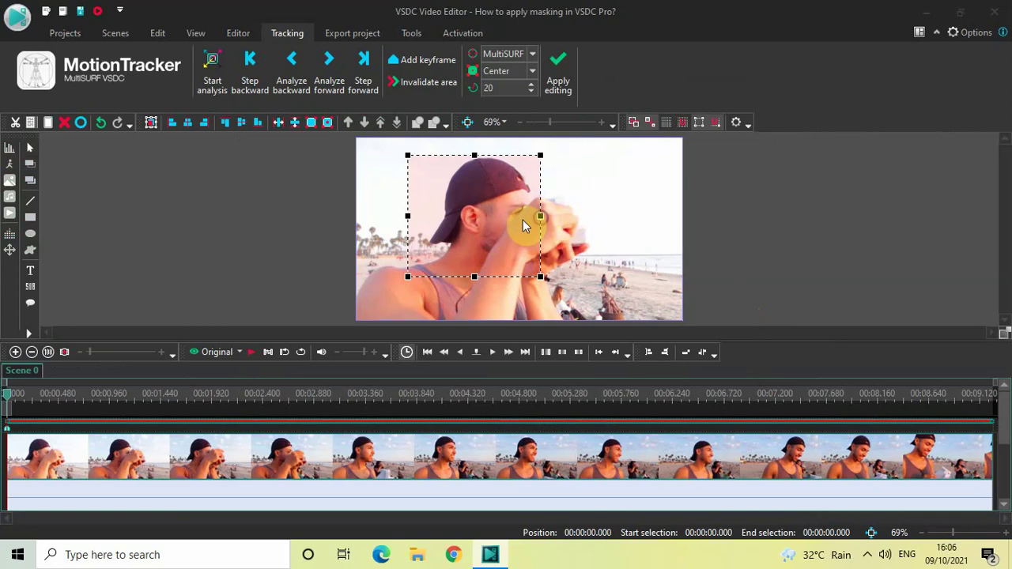
{"action": "left_click_drag", "start_coordinate": [407, 216], "coordinate": [433, 216]}
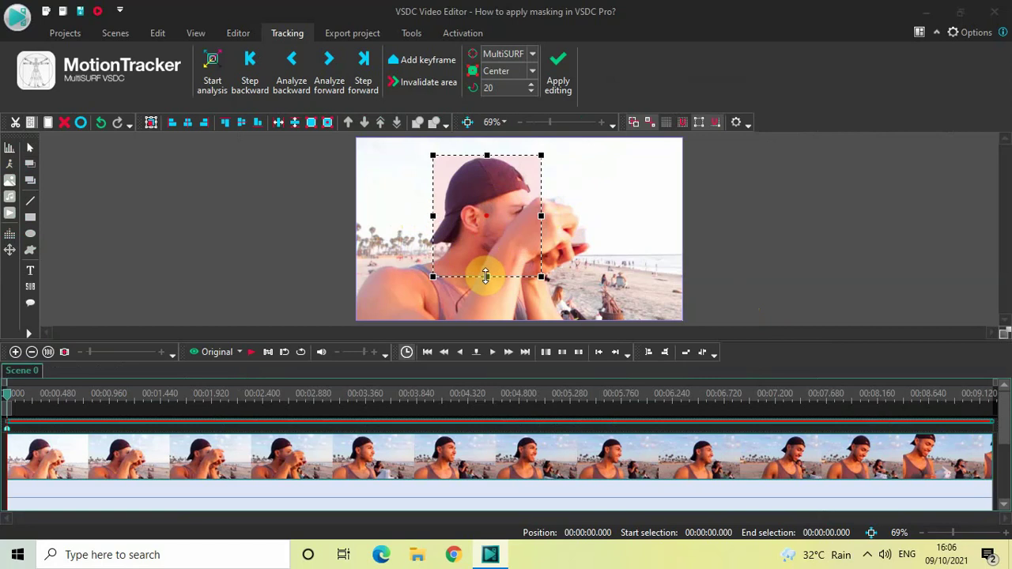
{"action": "left_click_drag", "start_coordinate": [483, 276], "coordinate": [486, 272]}
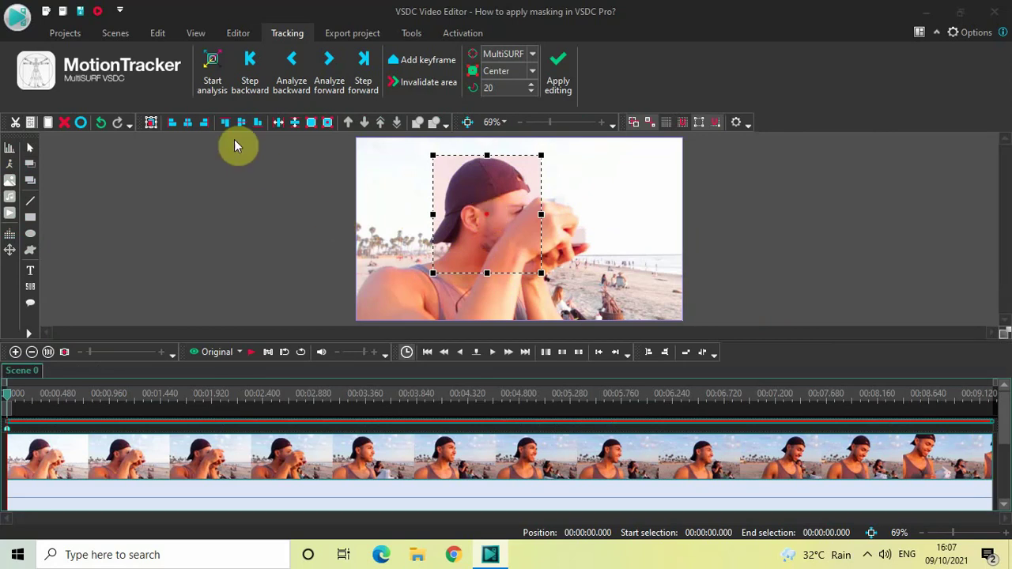
Step: Run Start analysis to track the head through to the end of the clip
{"action": "left_click", "coordinate": [214, 84]}
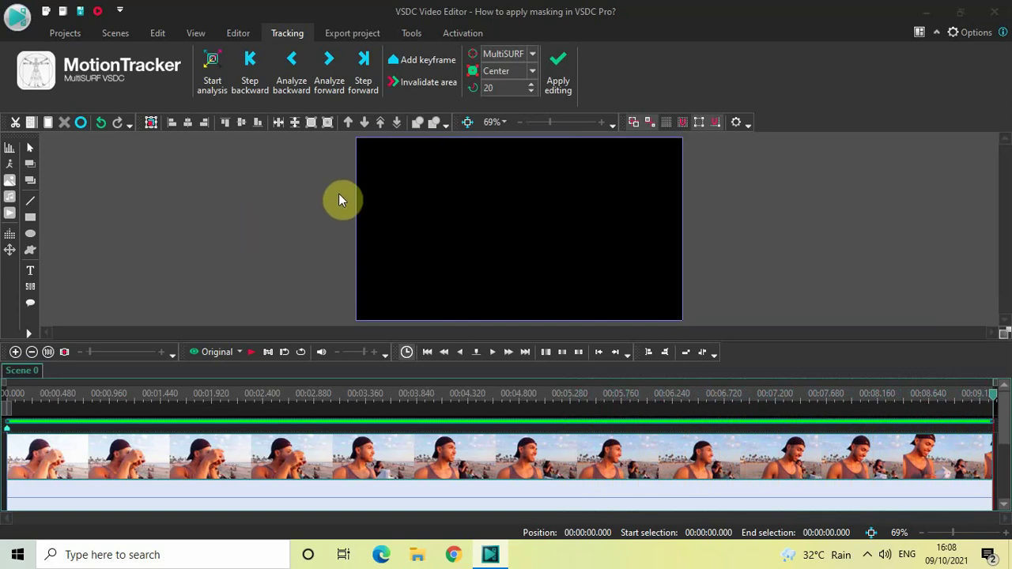
Step: Apply the tracking edits and confirm saving project 'video (2)'
{"action": "left_click", "coordinate": [560, 82]}
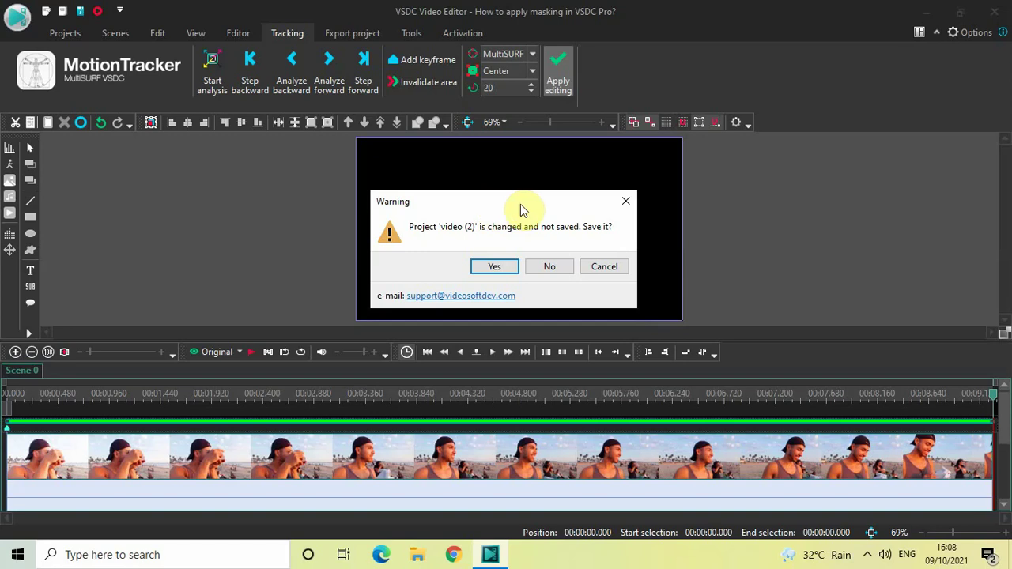
{"action": "left_click", "coordinate": [494, 267]}
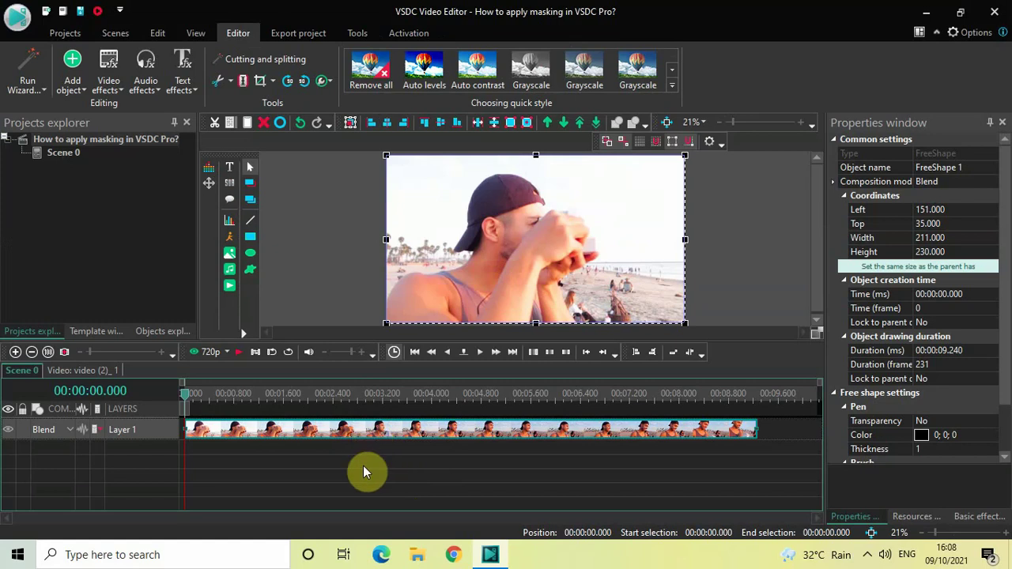
Step: Copy the beach clip onto Layer 2, hide Layer 1, and open the copy's internal timeline
{"action": "key", "text": "ctrl+v"}
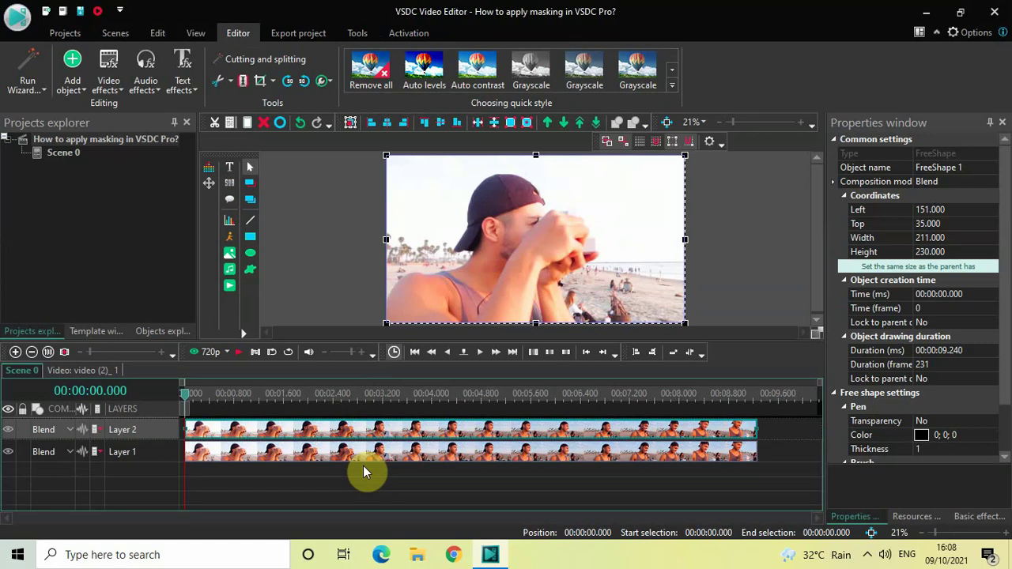
{"action": "left_click", "coordinate": [256, 458]}
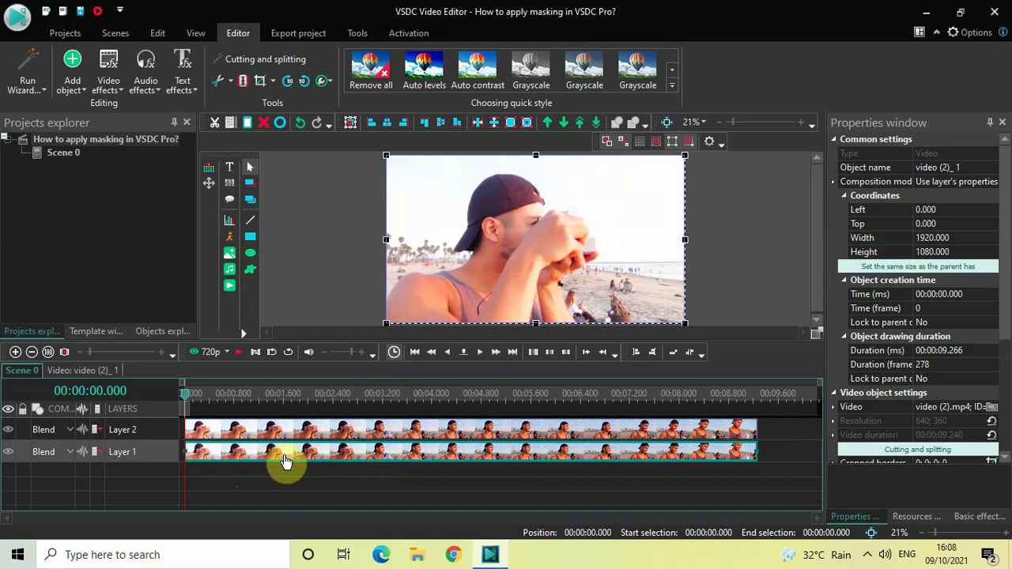
{"action": "left_click", "coordinate": [8, 458]}
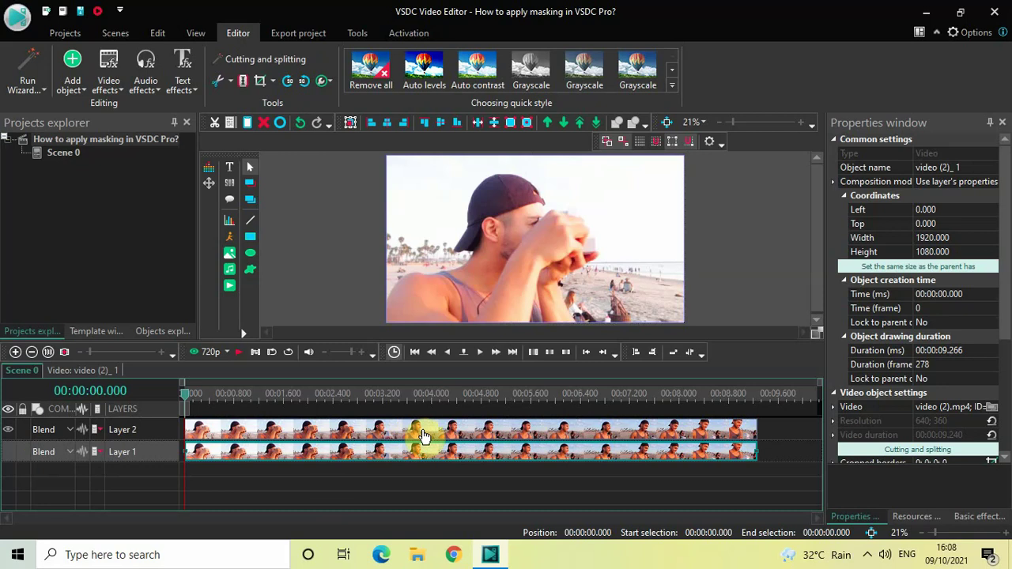
{"action": "left_click", "coordinate": [416, 429]}
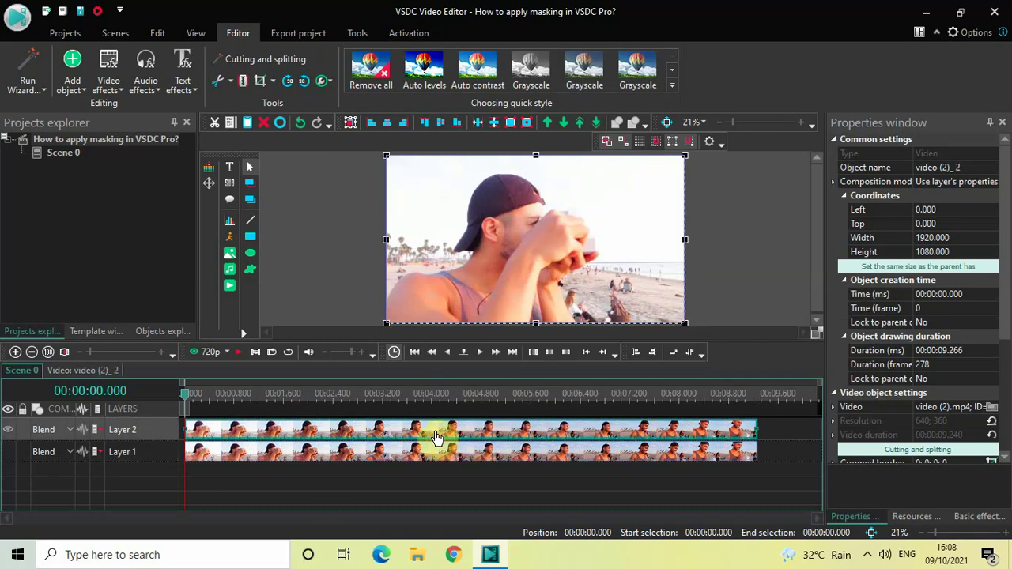
{"action": "double_click", "coordinate": [463, 431]}
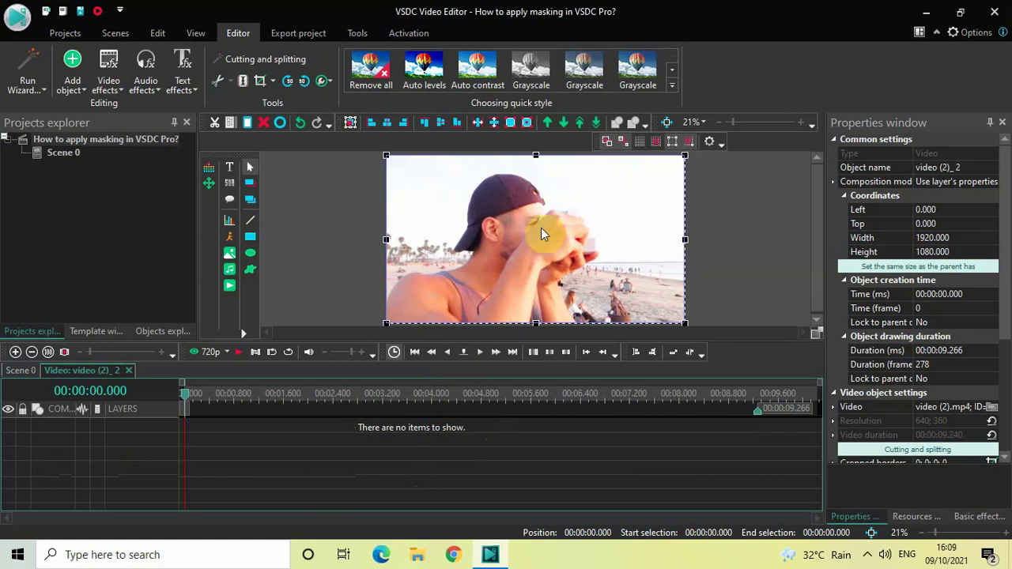
Step: Add an ellipse object with default position settings and draw it over the man's face
{"action": "left_click", "coordinate": [71, 86]}
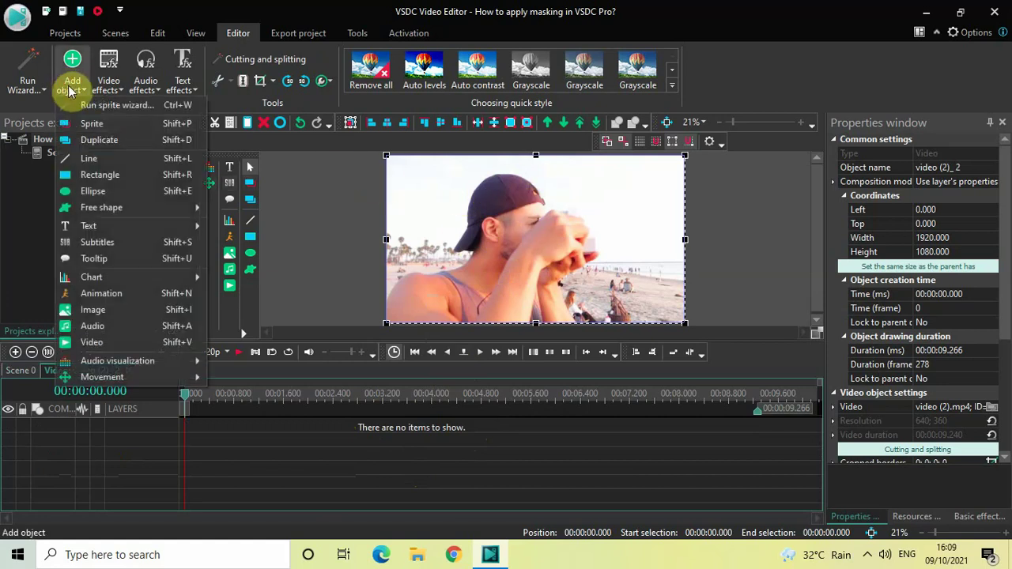
{"action": "left_click", "coordinate": [115, 196]}
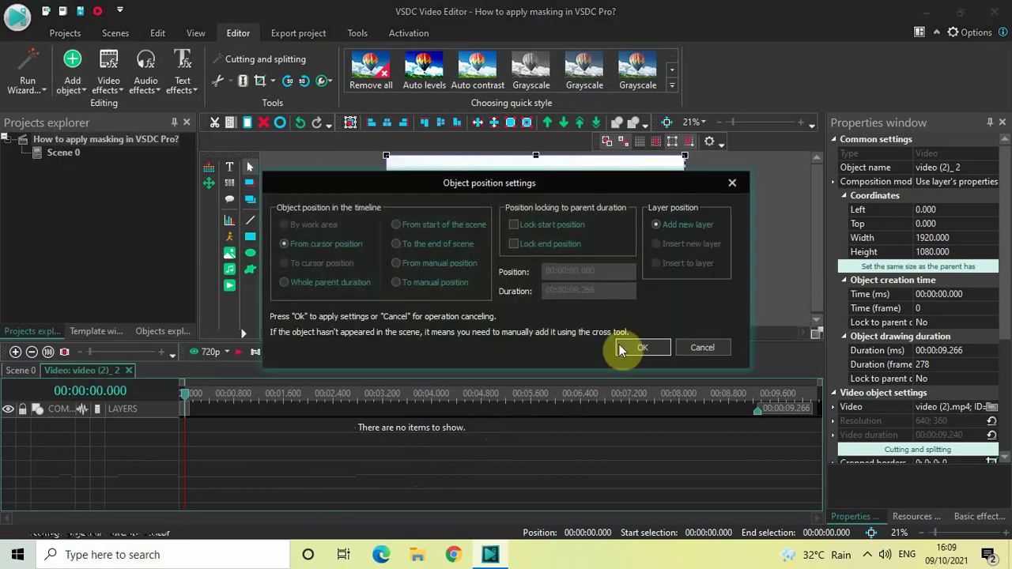
{"action": "left_click", "coordinate": [644, 348]}
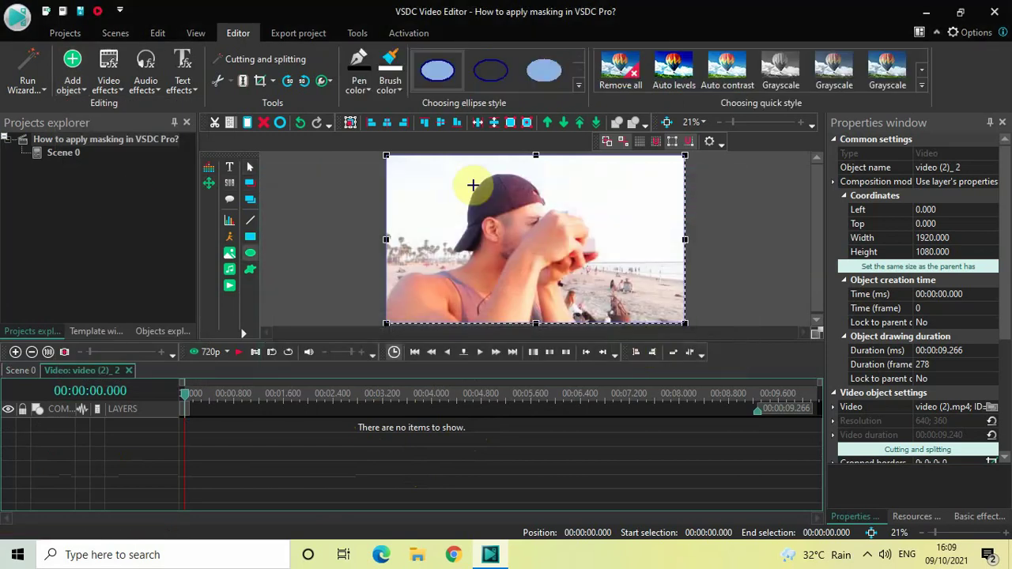
{"action": "left_click_drag", "start_coordinate": [475, 180], "coordinate": [552, 271]}
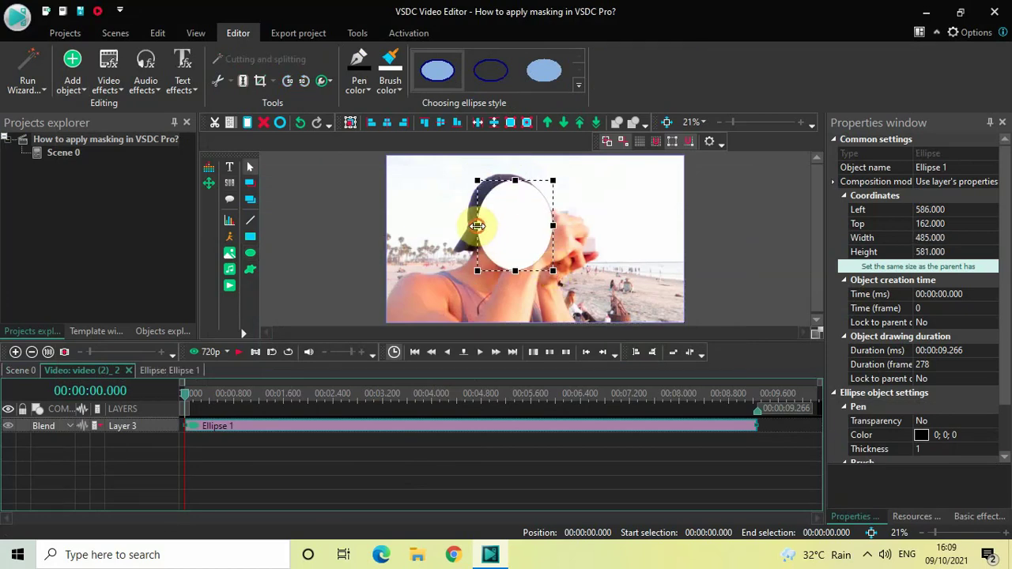
Step: Resize the ellipse to cover the whole head and cap, about 591×685
{"action": "left_click_drag", "start_coordinate": [476, 225], "coordinate": [464, 225]}
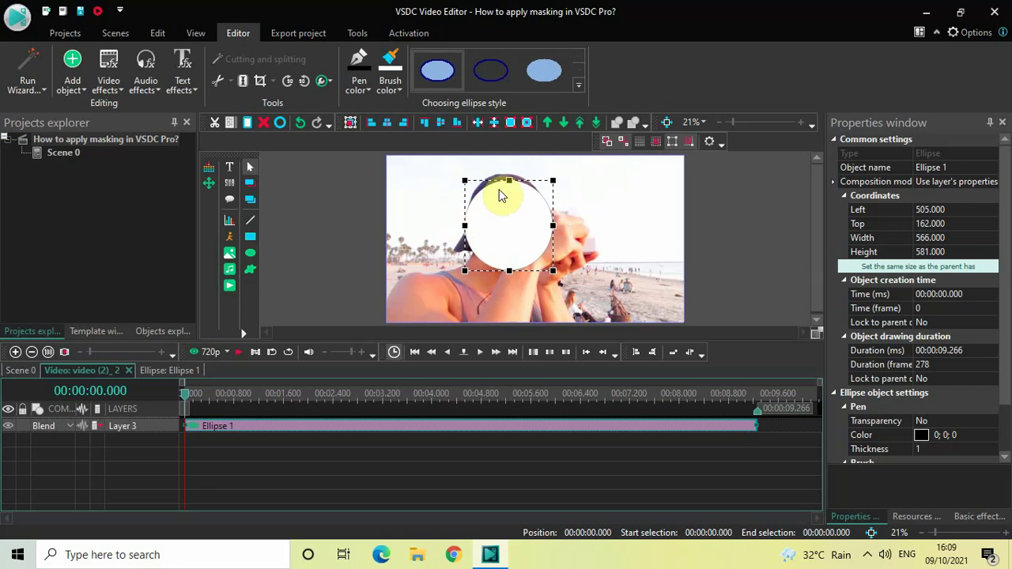
{"action": "left_click_drag", "start_coordinate": [509, 181], "coordinate": [509, 171]}
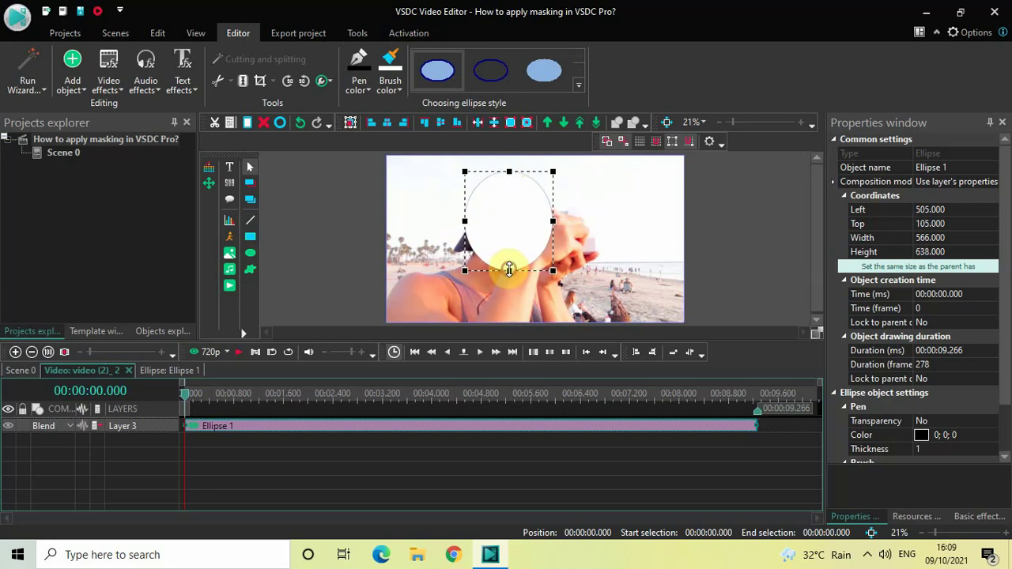
{"action": "left_click_drag", "start_coordinate": [509, 269], "coordinate": [509, 271]}
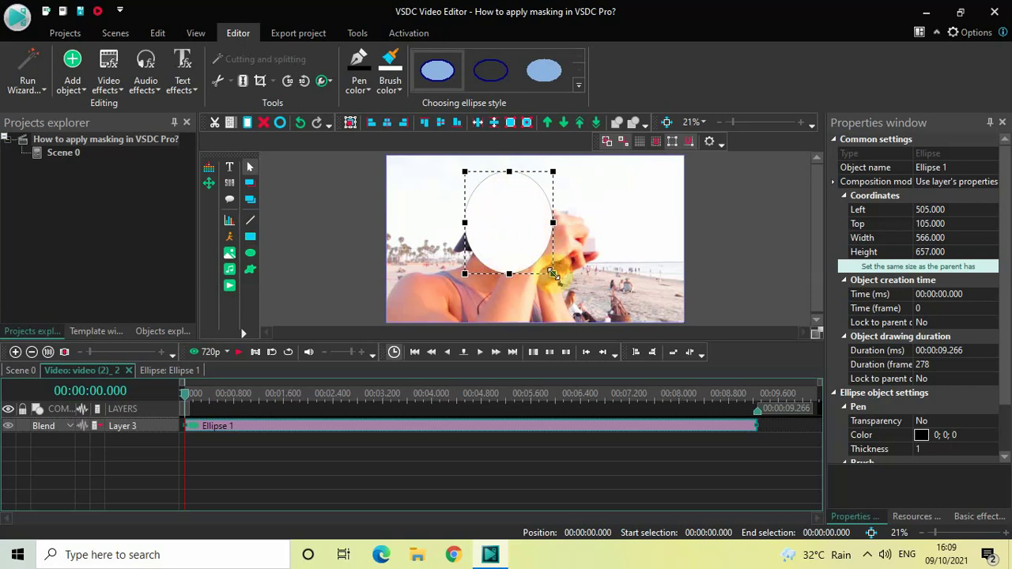
{"action": "left_click_drag", "start_coordinate": [553, 273], "coordinate": [556, 279]}
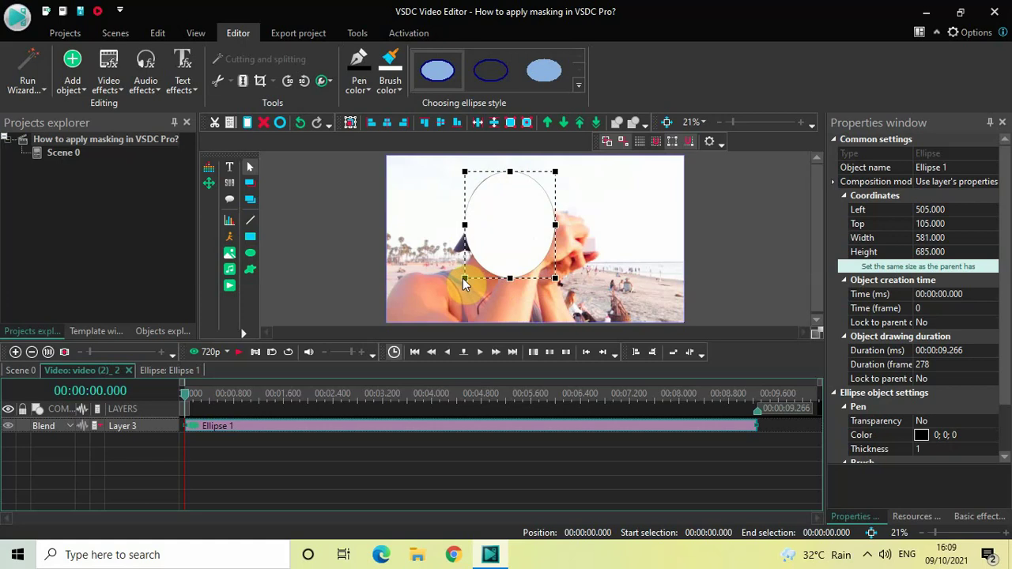
{"action": "left_click_drag", "start_coordinate": [464, 278], "coordinate": [462, 278]}
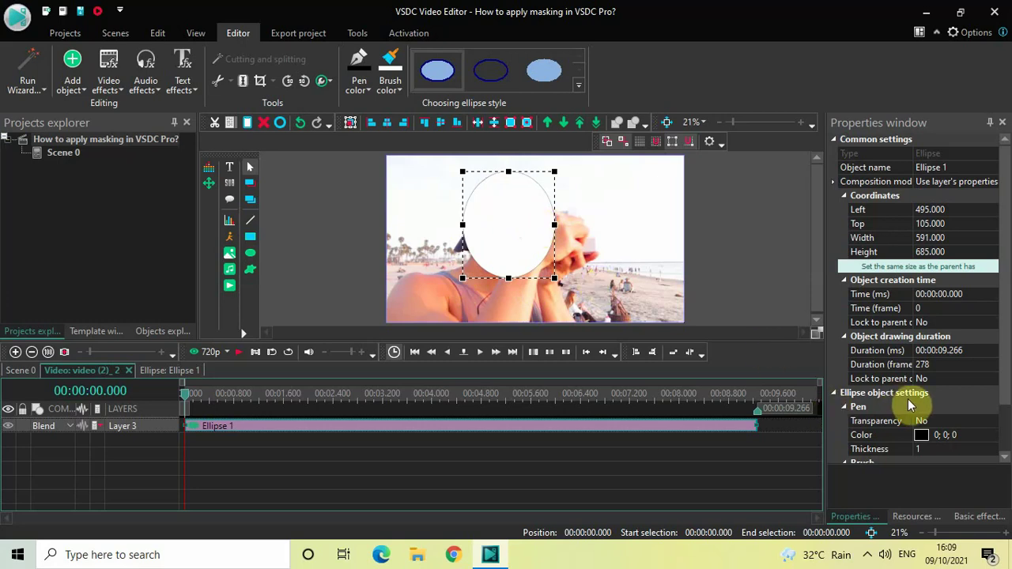
Step: Change Ellipse 1's brush fill colour from white to black (0; 0; 0)
{"action": "scroll", "coordinate": [1006, 378], "scroll_direction": "down", "scroll_amount": 1}
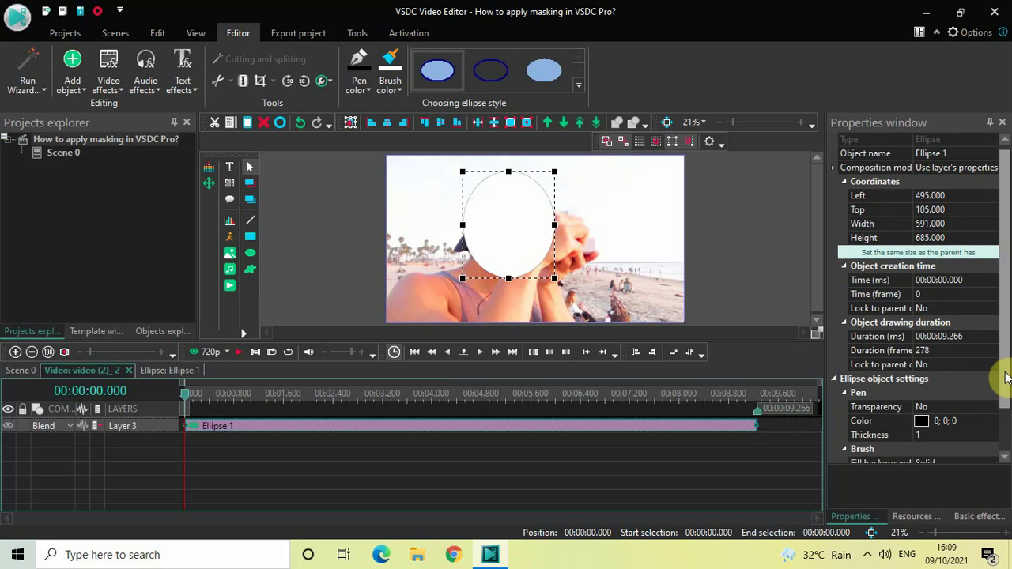
{"action": "left_click_drag", "start_coordinate": [1005, 378], "coordinate": [1004, 424]}
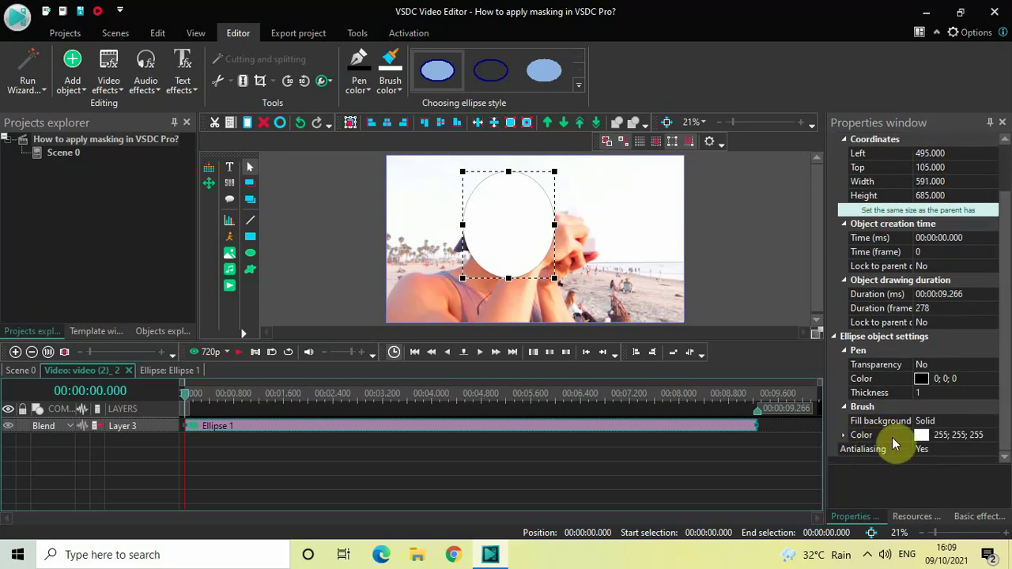
{"action": "left_click", "coordinate": [993, 441]}
{"action": "left_click", "coordinate": [992, 436]}
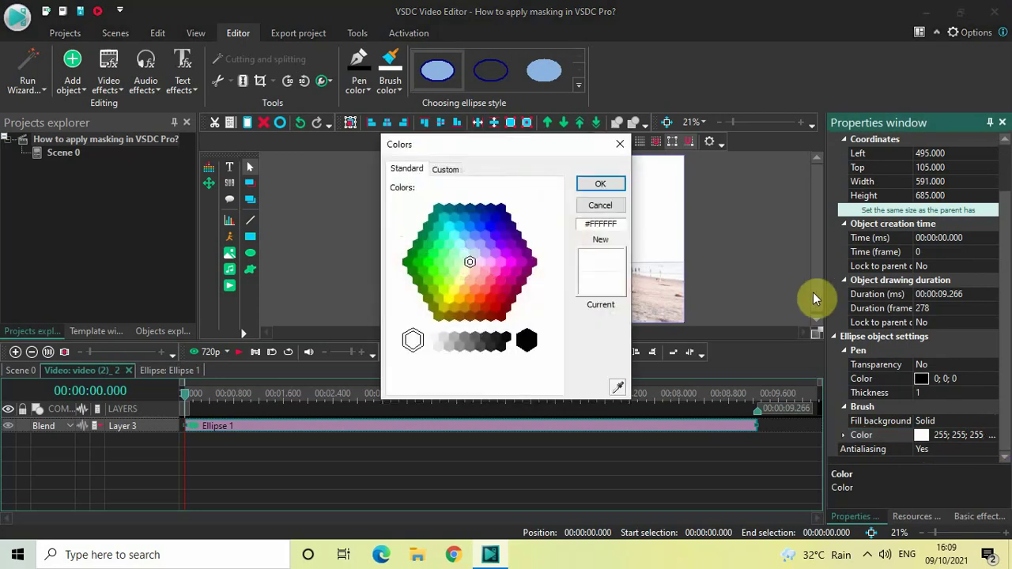
{"action": "left_click", "coordinate": [526, 339]}
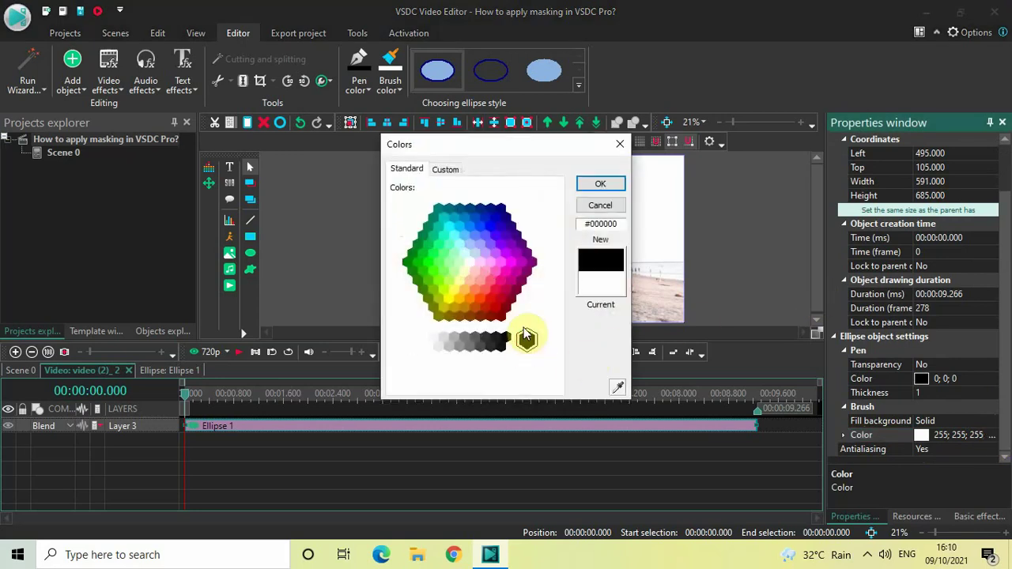
{"action": "left_click", "coordinate": [600, 184]}
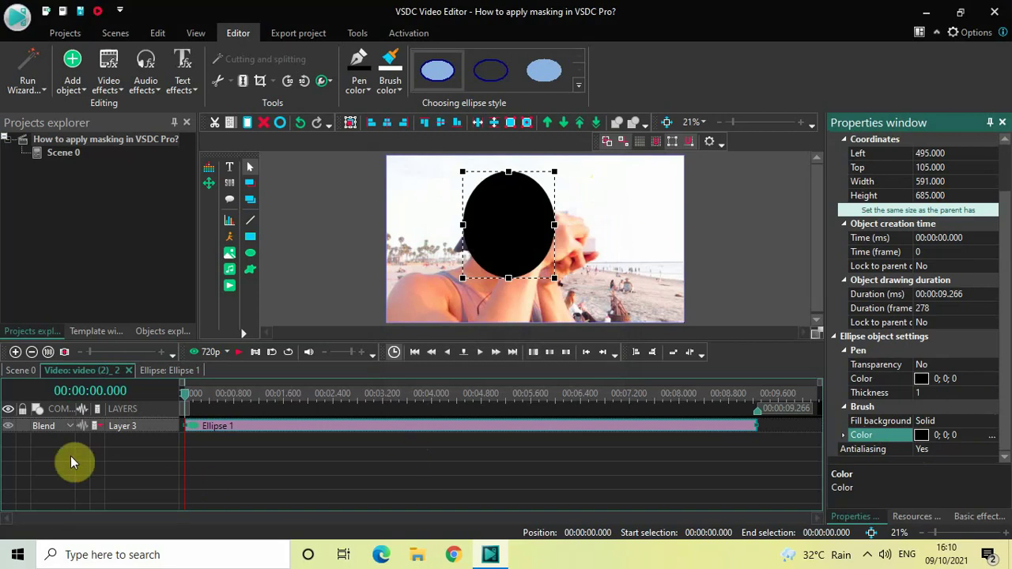
Step: Set Layer 3's blend mode to Inverted mask and open Ellipse 1's inner timeline
{"action": "left_click", "coordinate": [54, 426]}
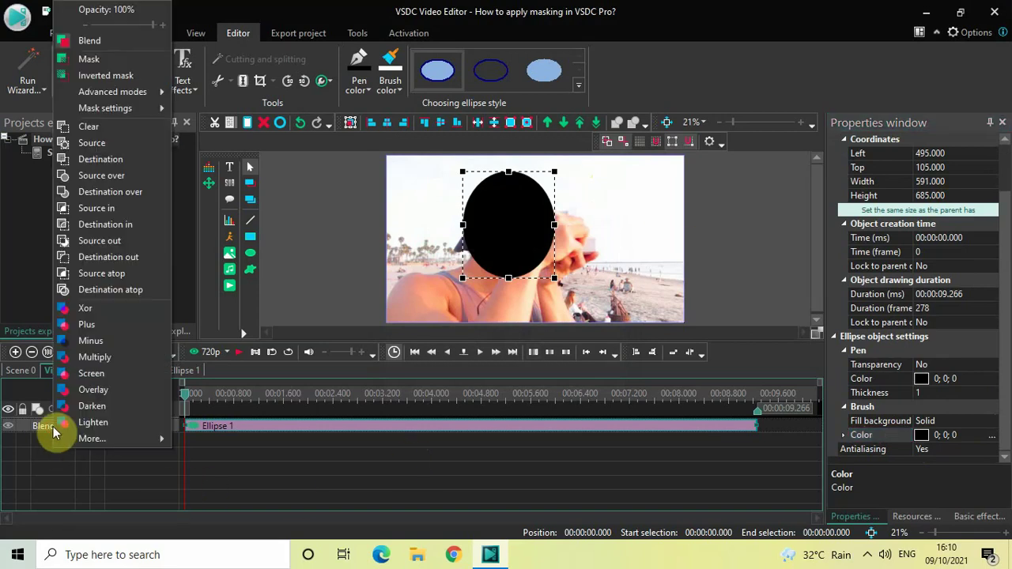
{"action": "left_click", "coordinate": [147, 82]}
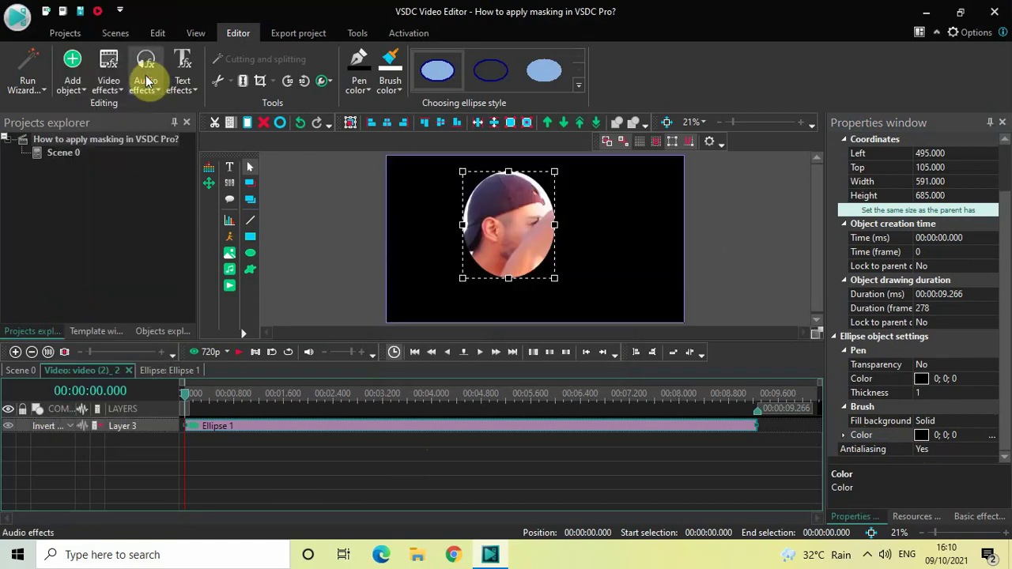
{"action": "double_click", "coordinate": [396, 429]}
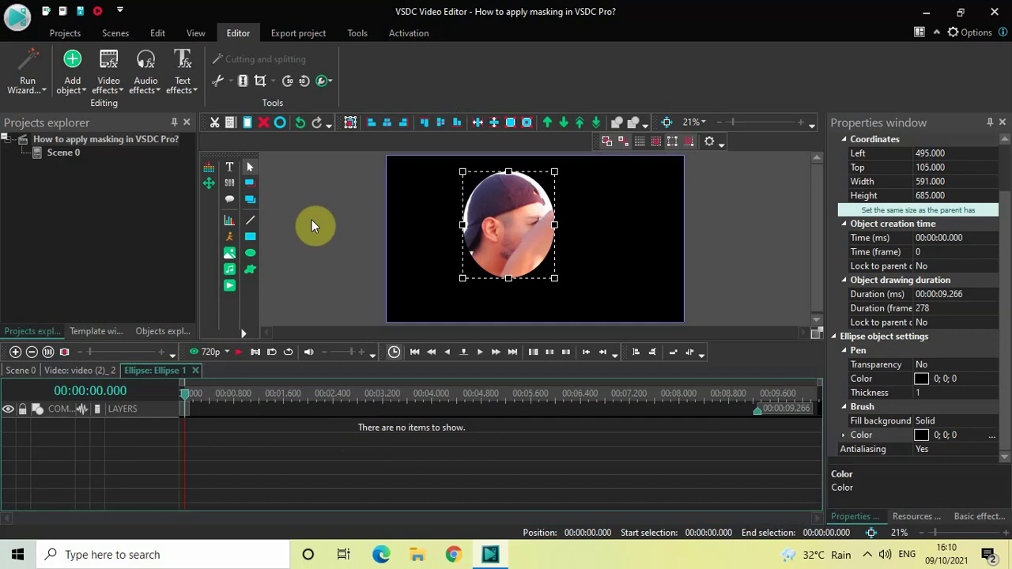
Step: Attach the mmap.mproj movement map to Ellipse 1, then go back to Scene 0
{"action": "left_click", "coordinate": [70, 85]}
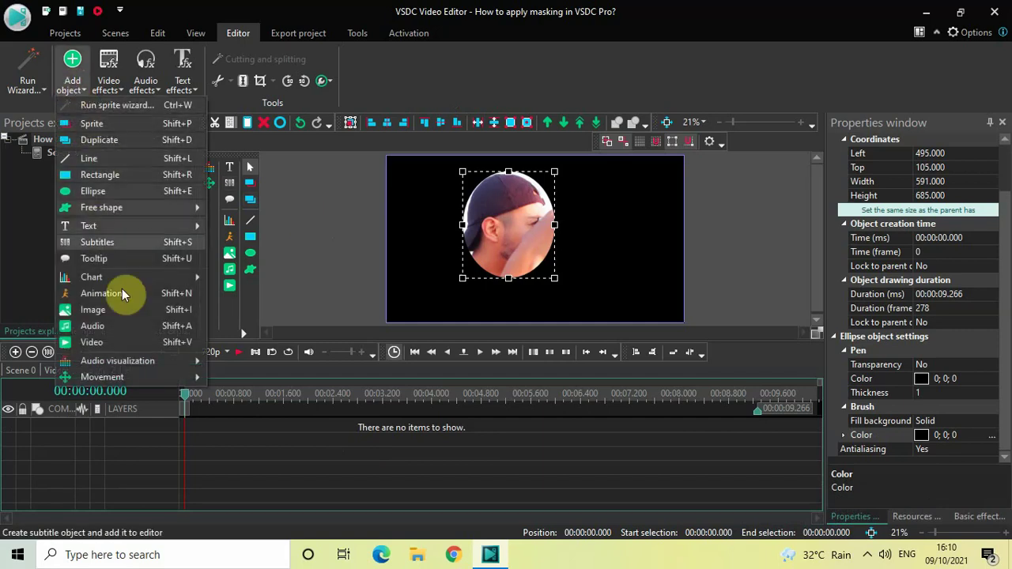
{"action": "mouse_move", "coordinate": [140, 374]}
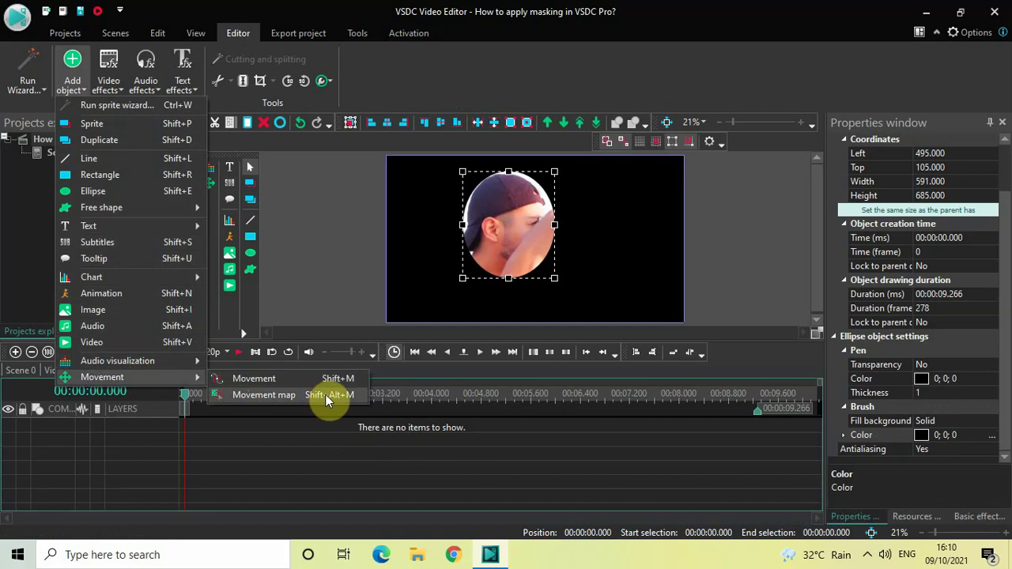
{"action": "left_click", "coordinate": [325, 399]}
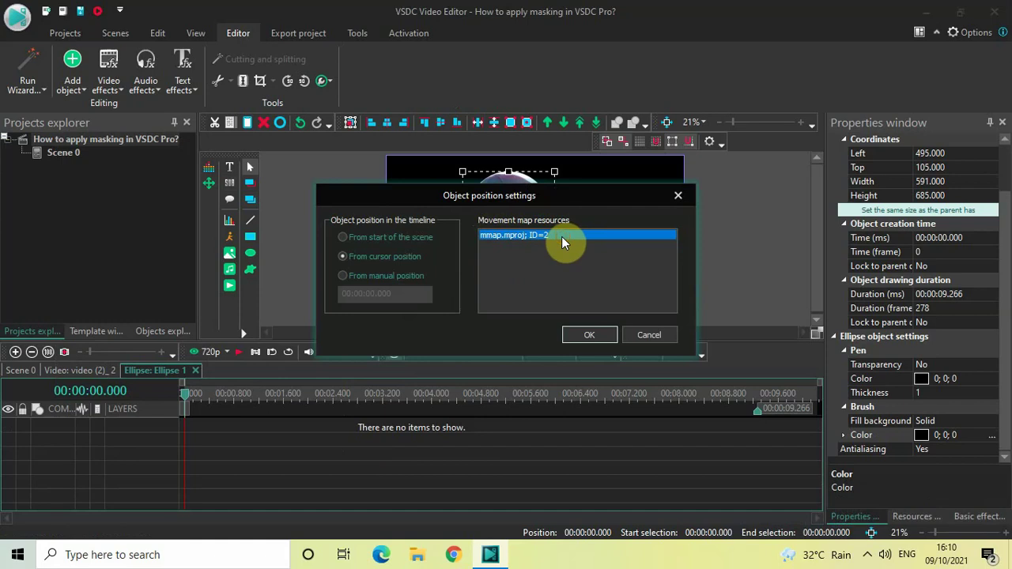
{"action": "left_click", "coordinate": [584, 334]}
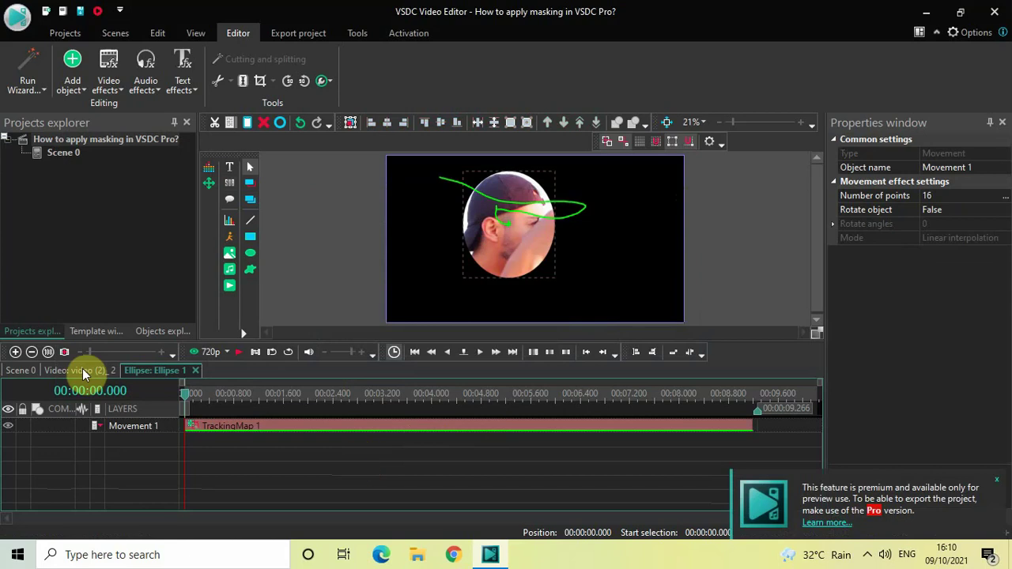
{"action": "left_click", "coordinate": [21, 371]}
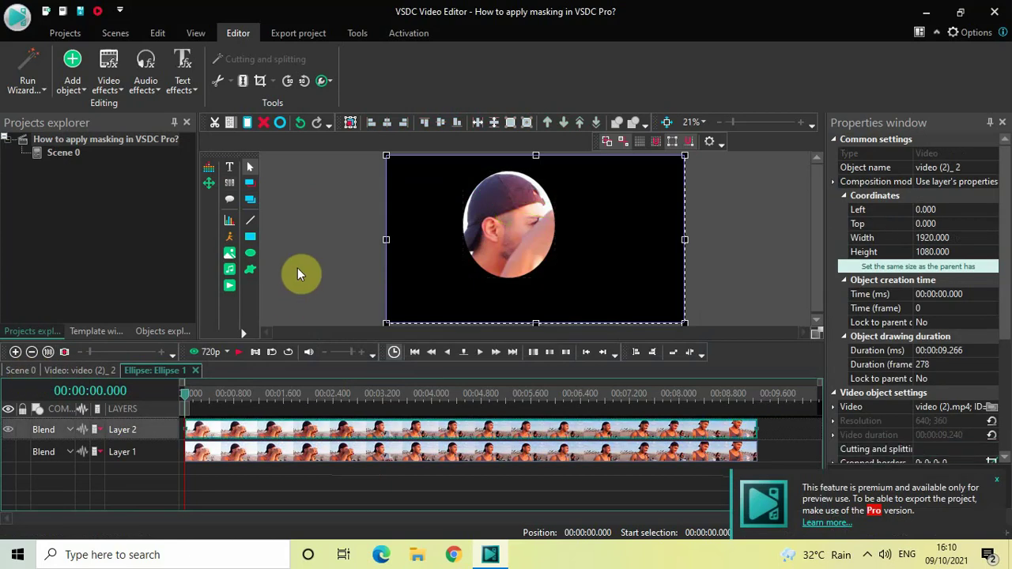
Step: Play the masked preview, rewind, unhide Layer 1, and open the Layer 2 clip's inner layers
{"action": "key", "text": "space"}
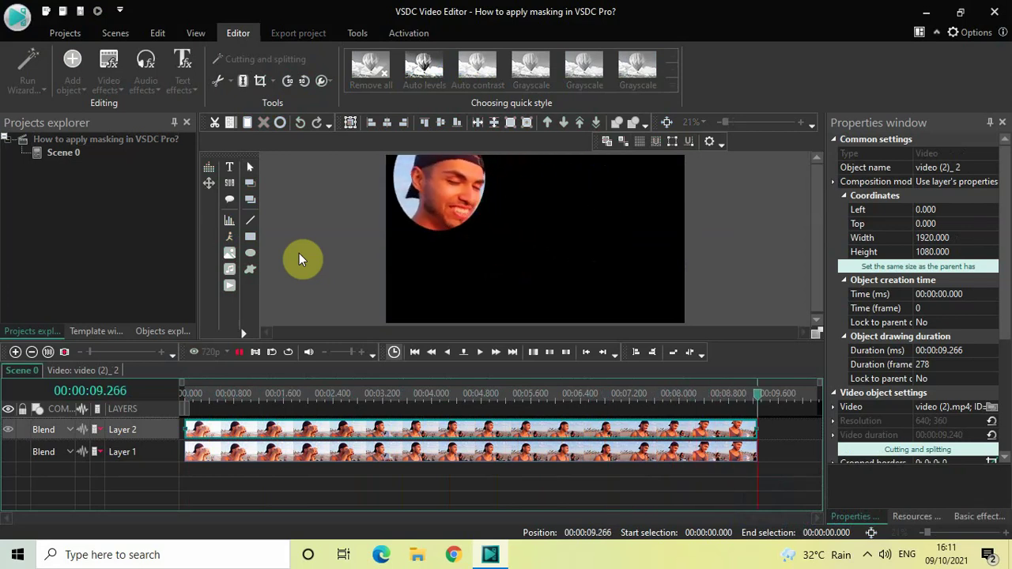
{"action": "left_click", "coordinate": [183, 395]}
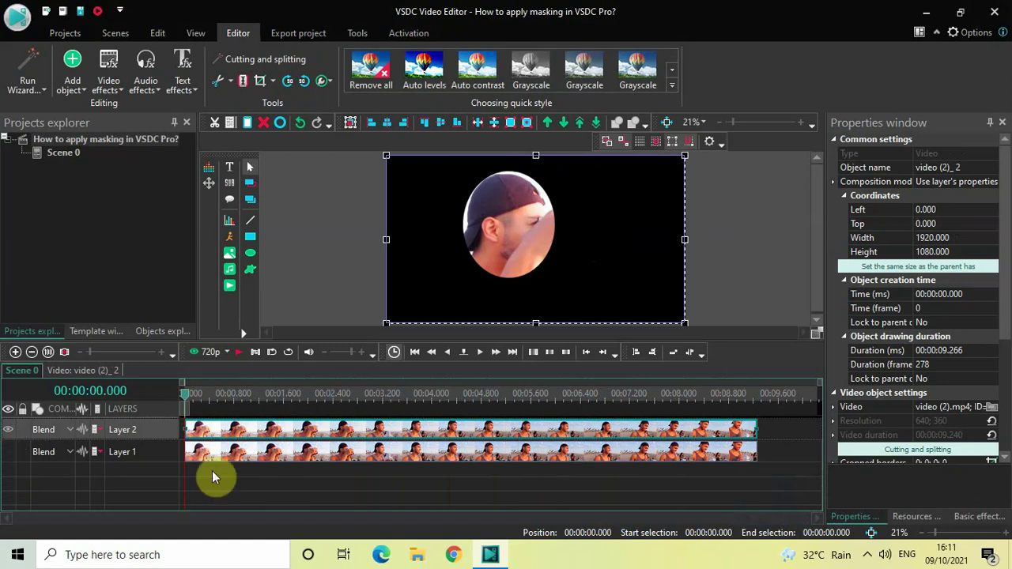
{"action": "left_click", "coordinate": [272, 452]}
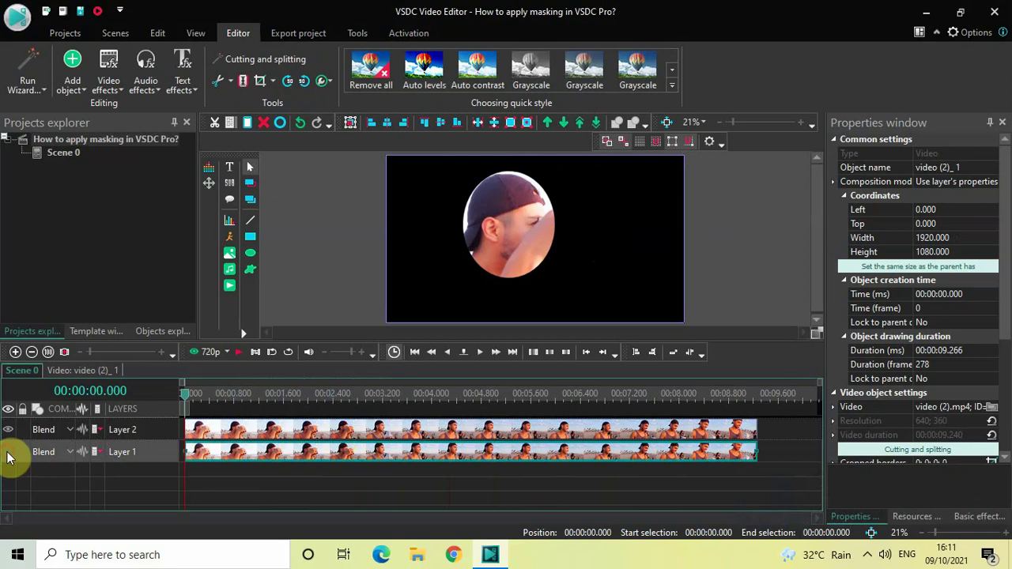
{"action": "left_click", "coordinate": [8, 452]}
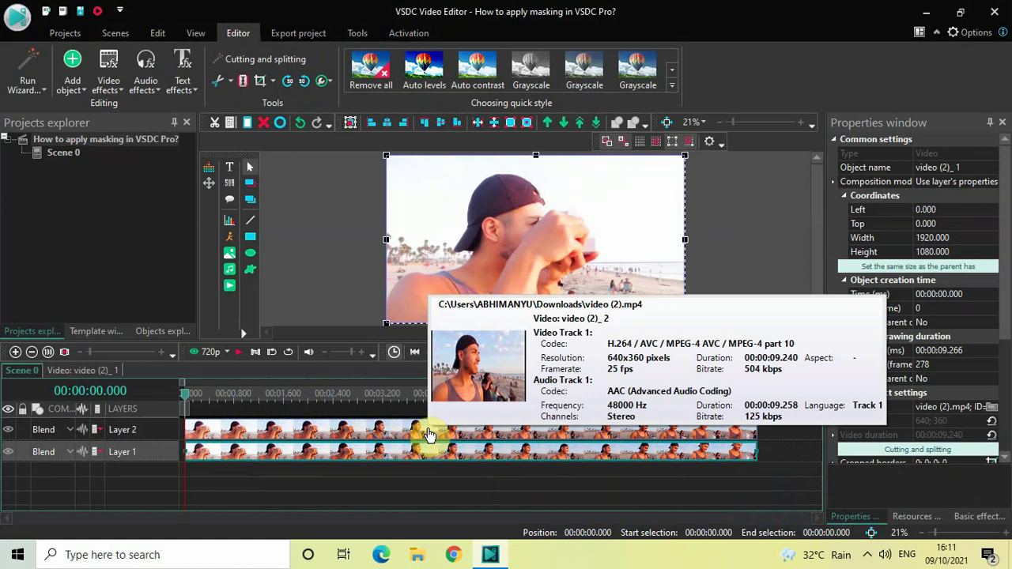
{"action": "left_click", "coordinate": [434, 435]}
{"action": "double_click", "coordinate": [462, 433]}
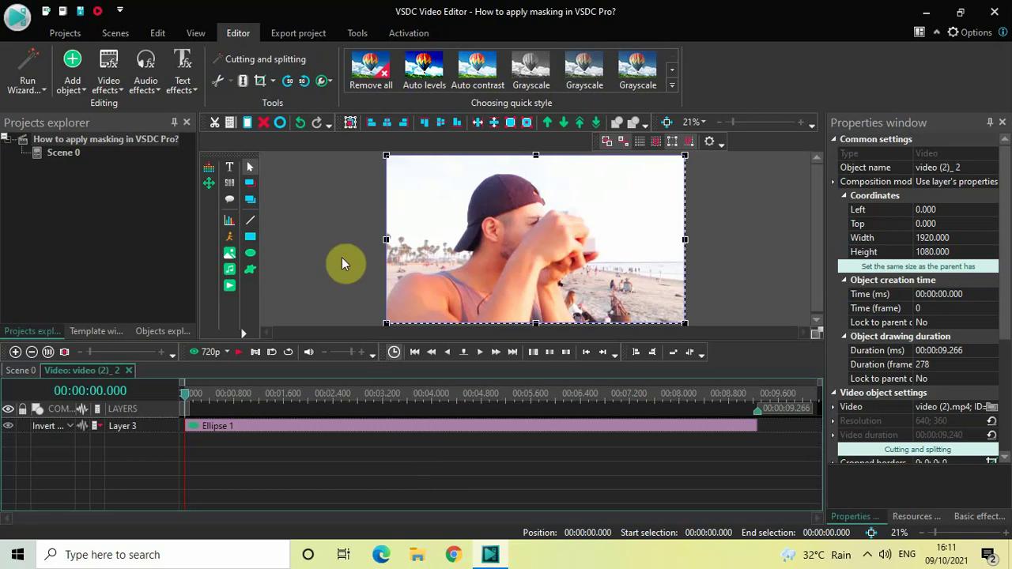
Step: Add a Pixelize filter covering the whole clip, on a new layer above the ellipse mask
{"action": "left_click", "coordinate": [114, 81]}
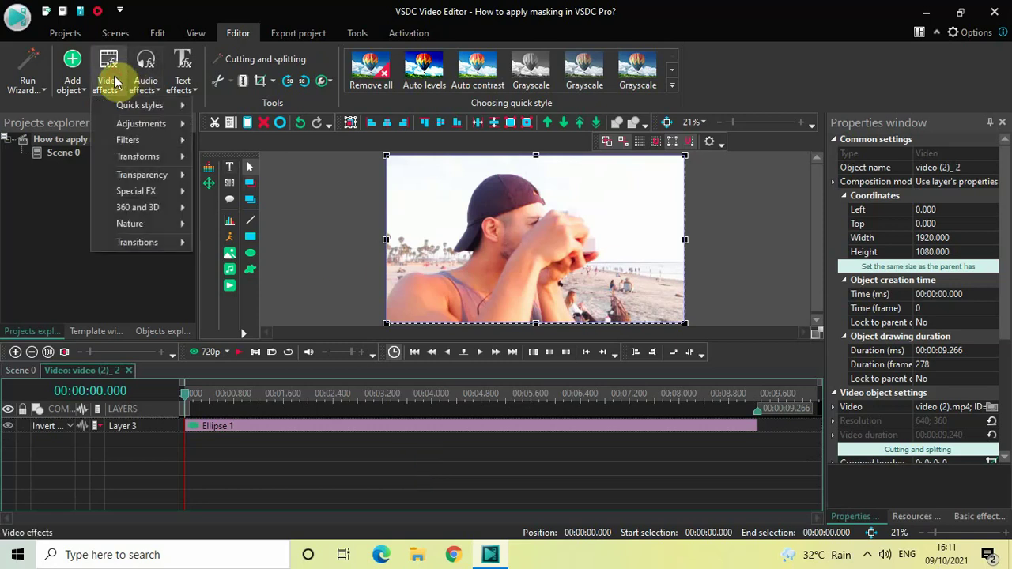
{"action": "mouse_move", "coordinate": [151, 136]}
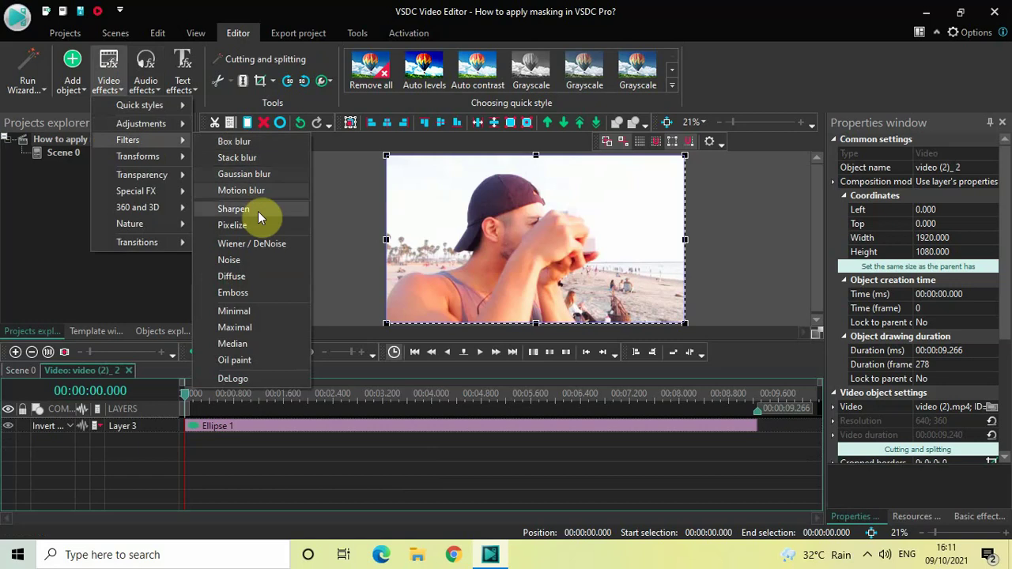
{"action": "left_click", "coordinate": [258, 226]}
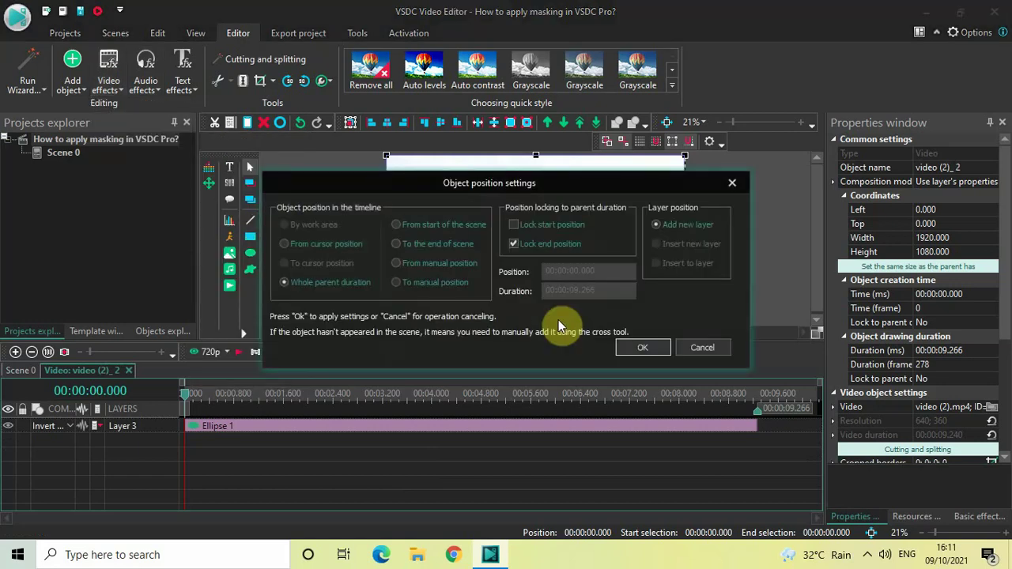
{"action": "left_click", "coordinate": [642, 348]}
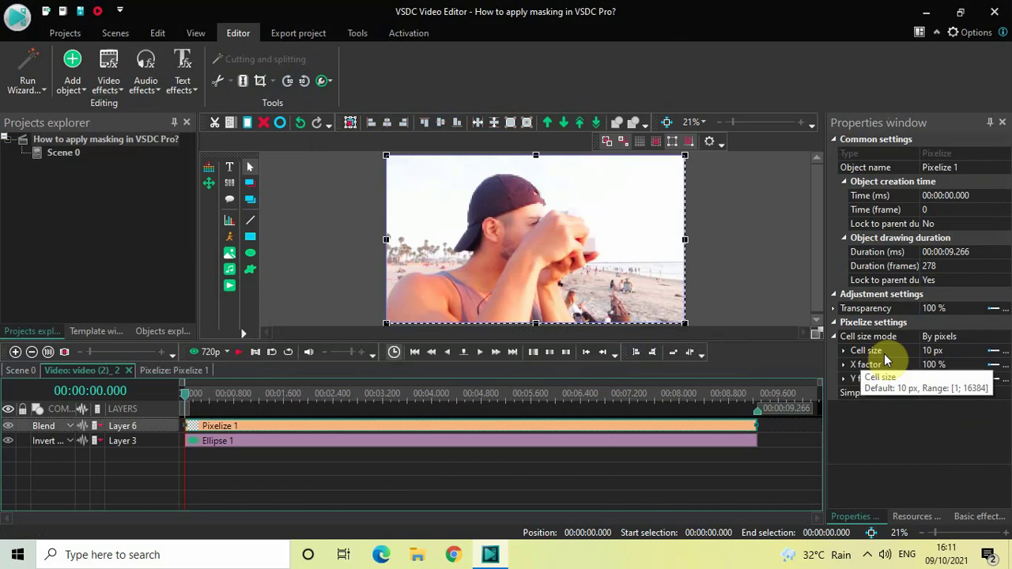
Step: Change Pixelize 1's cell size from 10 px to 50 px, then go back to Scene 0
{"action": "left_click", "coordinate": [953, 351]}
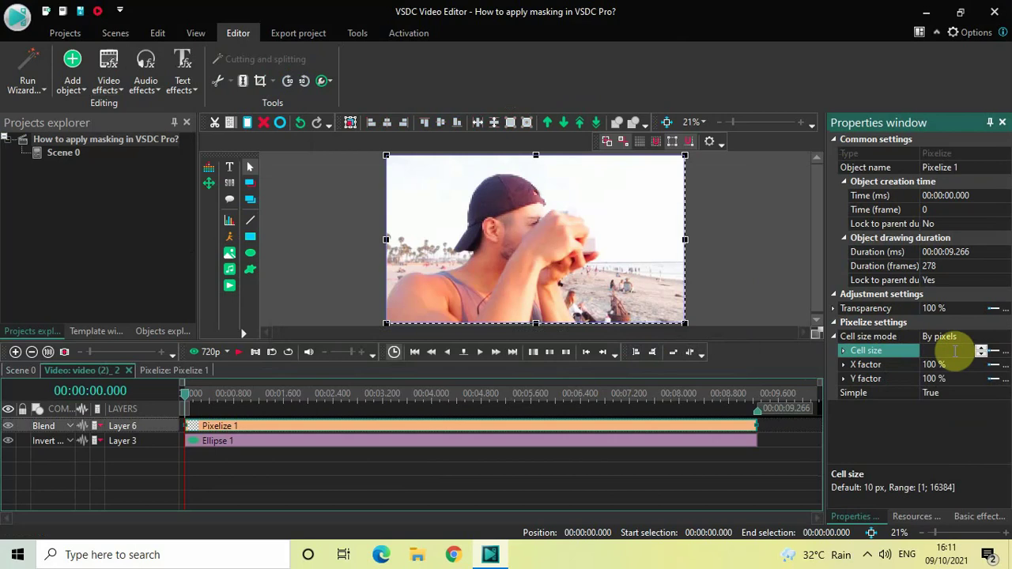
{"action": "type", "text": "50"}
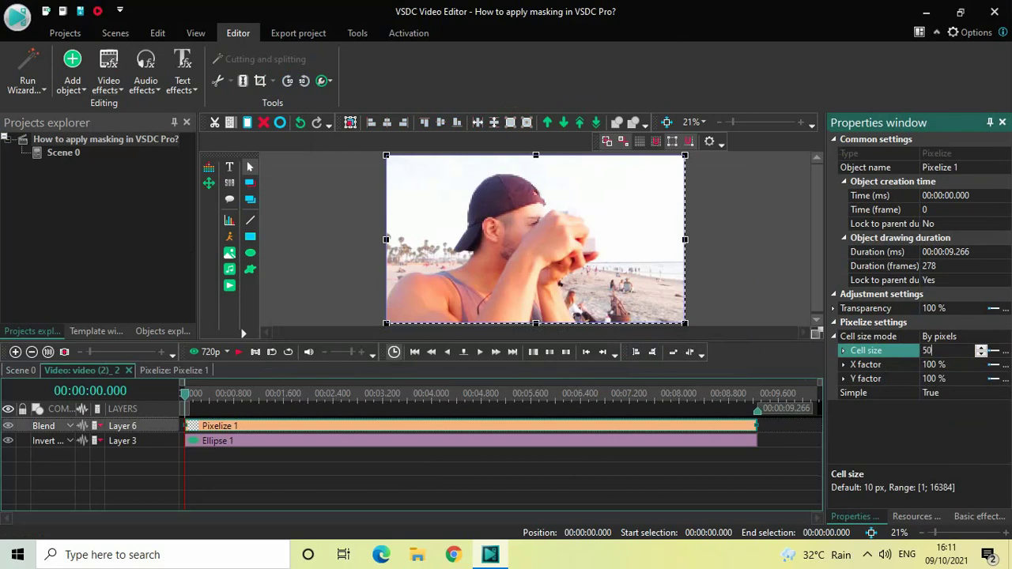
{"action": "key", "text": "Return"}
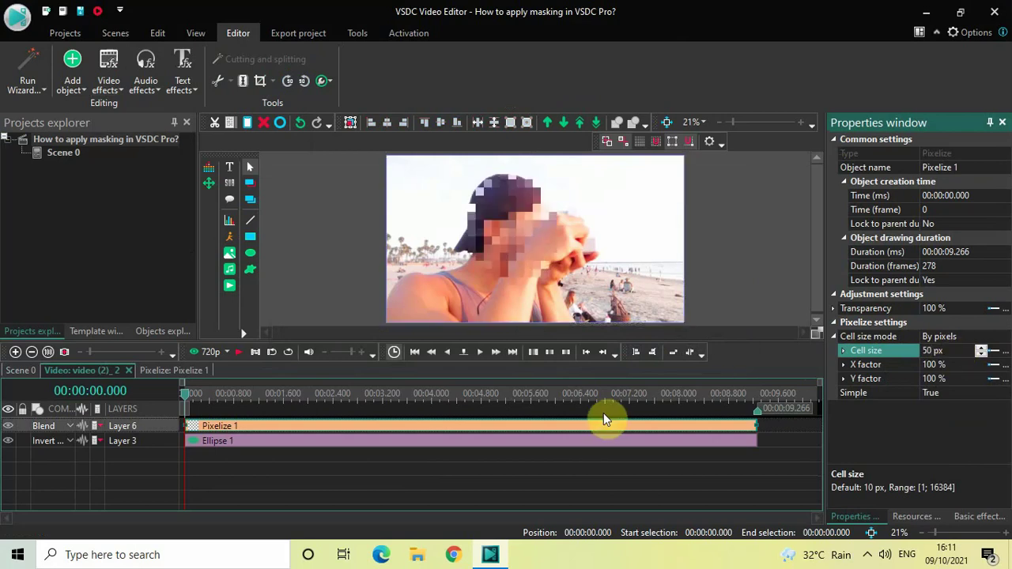
{"action": "left_click", "coordinate": [20, 370]}
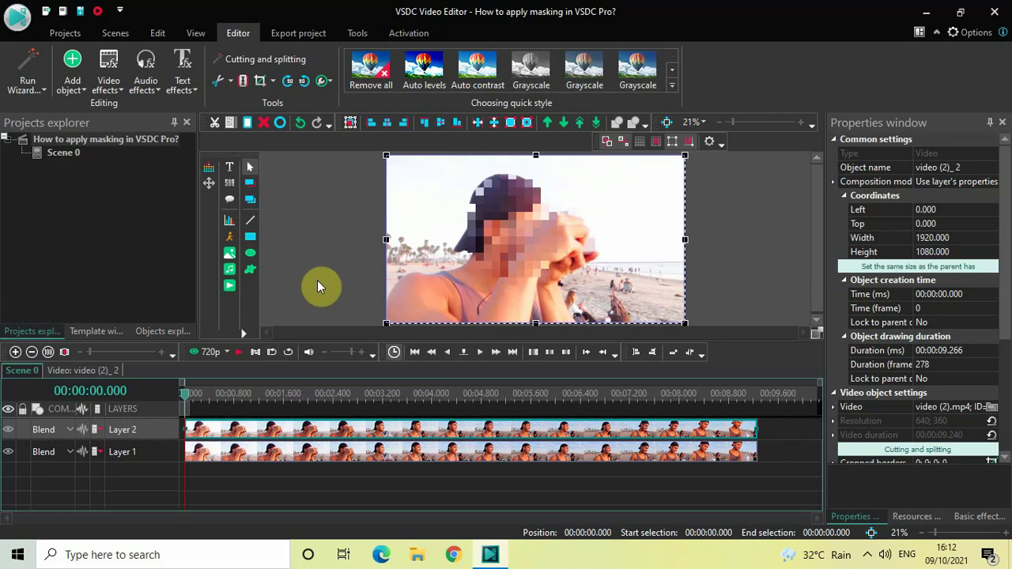
{"action": "key", "text": "space"}
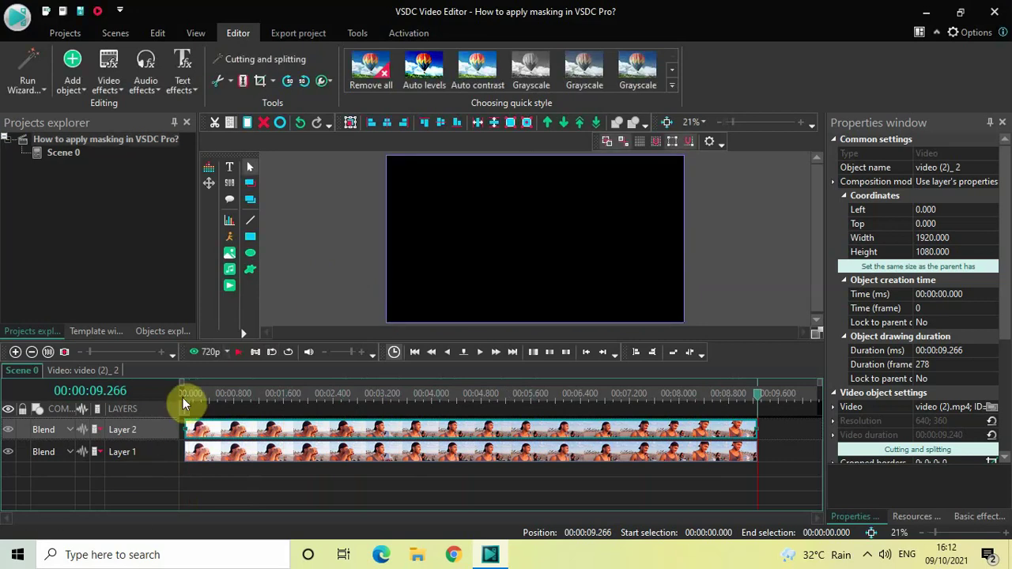
{"action": "left_click", "coordinate": [183, 396]}
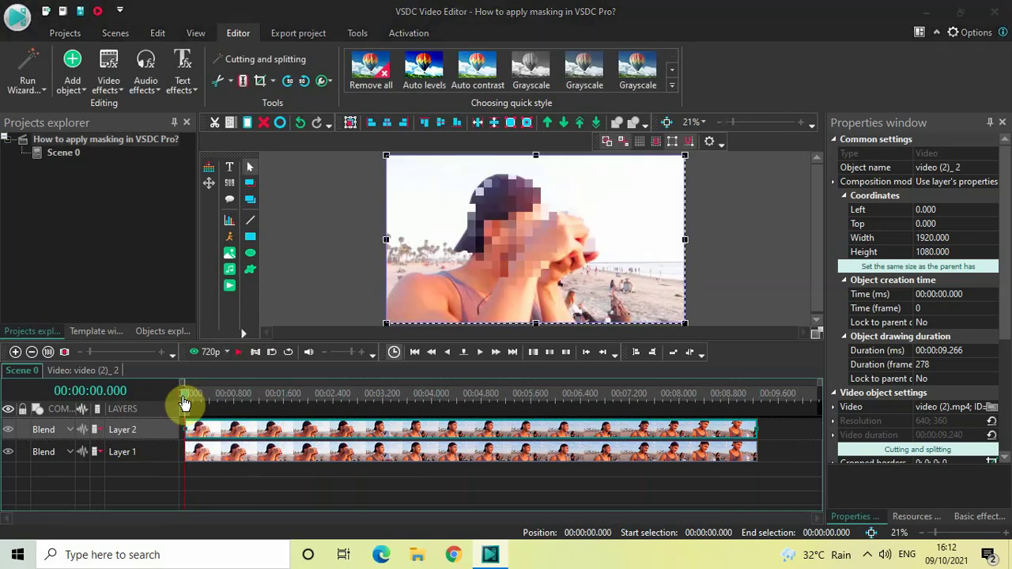
{"action": "key", "text": "space"}
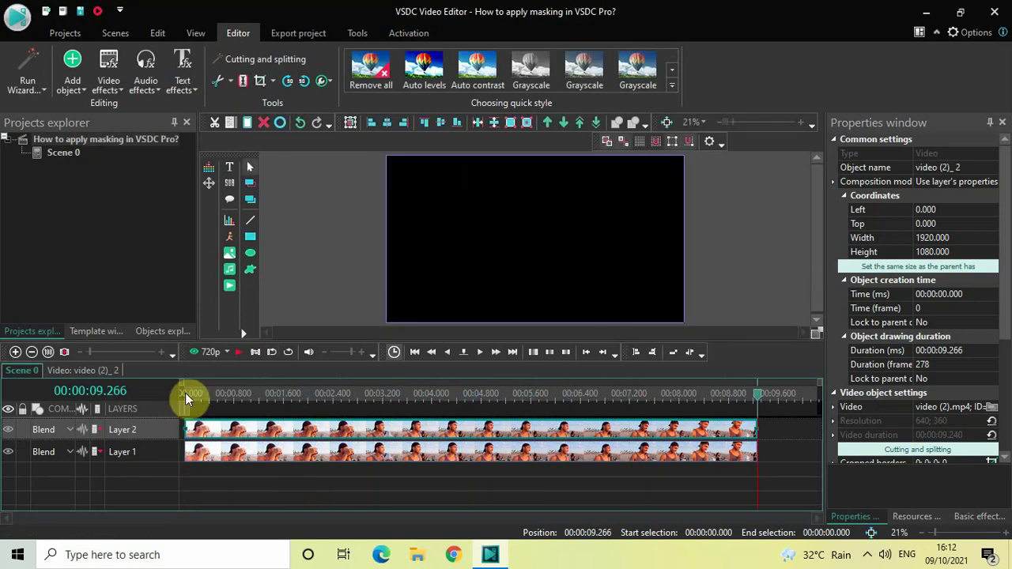
{"action": "left_click", "coordinate": [185, 394]}
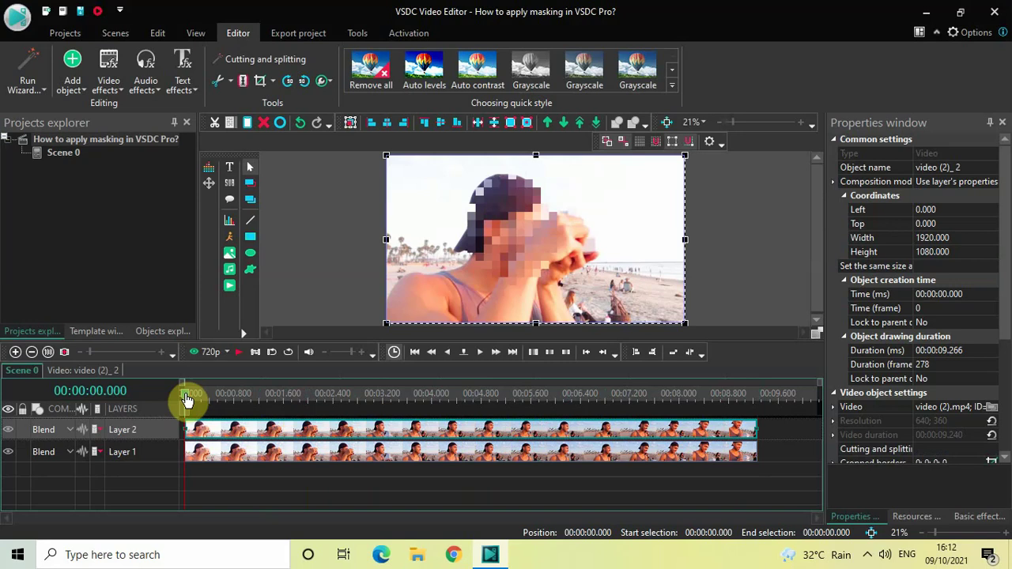
{"action": "key", "text": "space"}
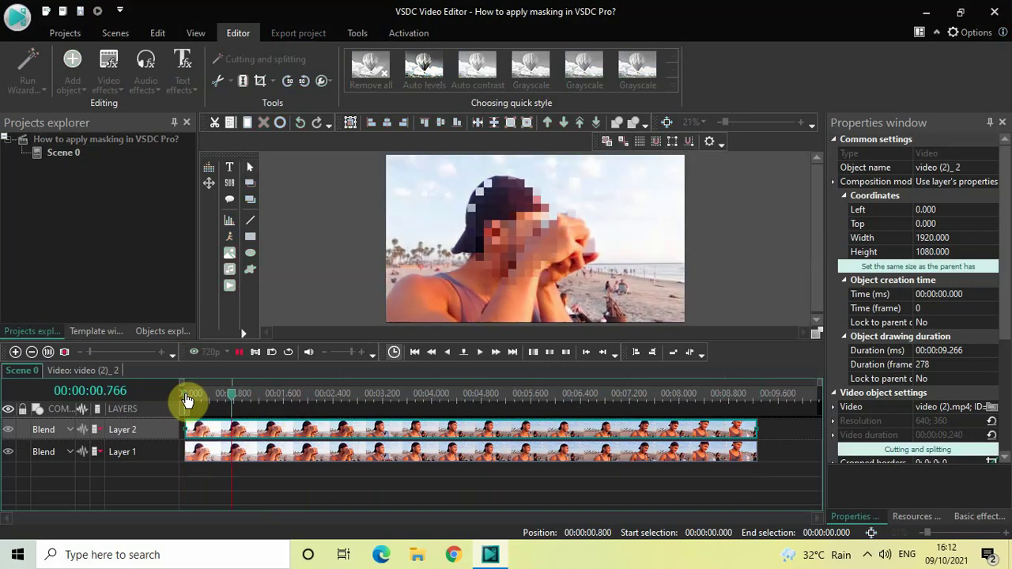